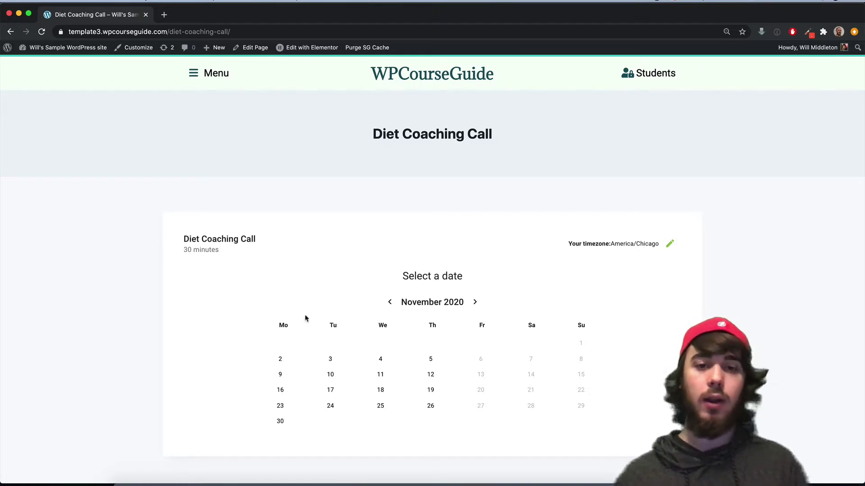
Book a Diet Coaching Call for November 4 at 4:00 PM with the customer's name, e-mail and phone
{"action": "left_click", "coordinate": [370, 364]}
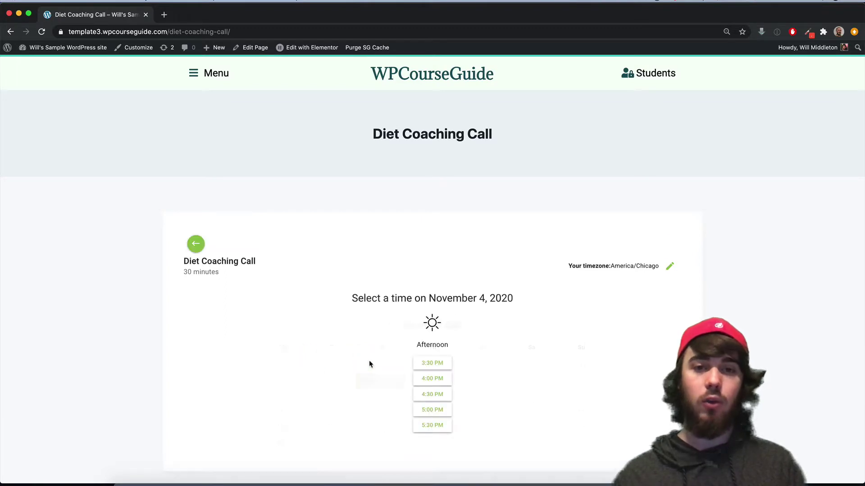
{"action": "left_click", "coordinate": [446, 382]}
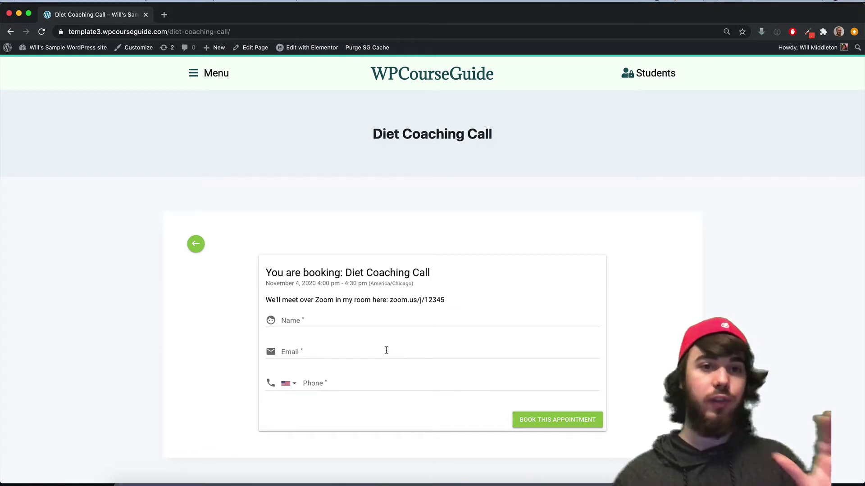
{"action": "left_click", "coordinate": [323, 323]}
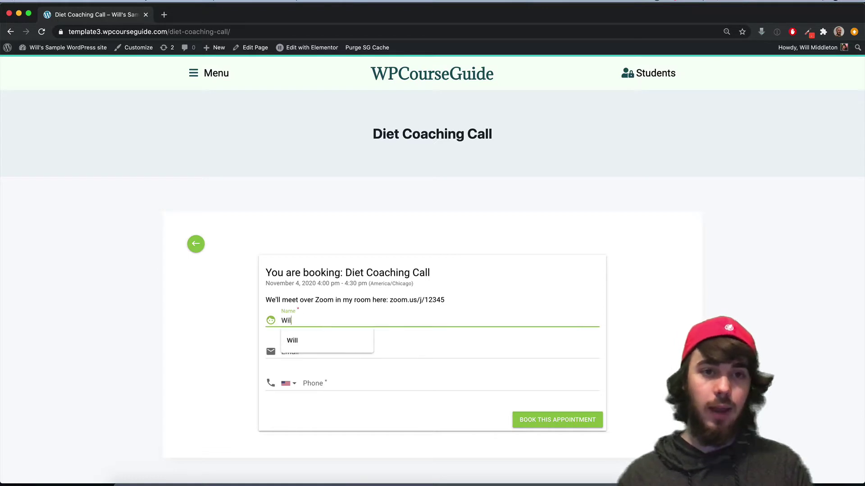
{"action": "left_click", "coordinate": [293, 340]}
{"action": "left_click", "coordinate": [289, 355]}
{"action": "left_click", "coordinate": [320, 374]}
{"action": "left_click", "coordinate": [330, 382]}
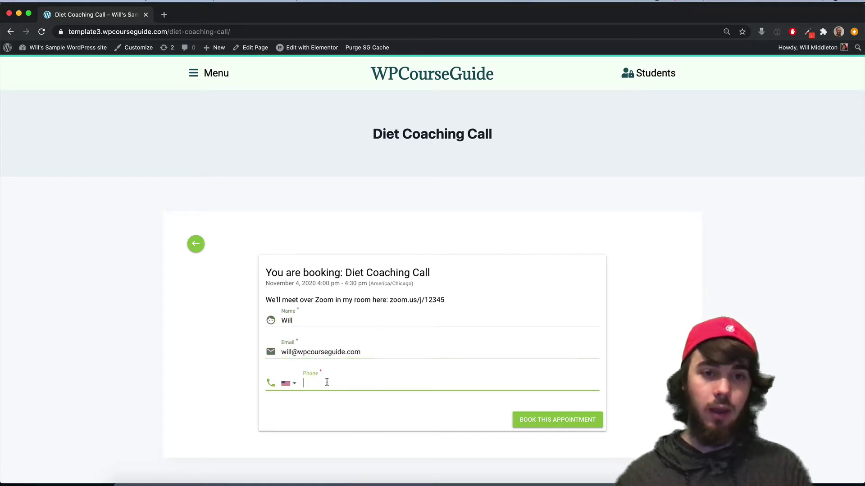
{"action": "type", "text": "1231231234"}
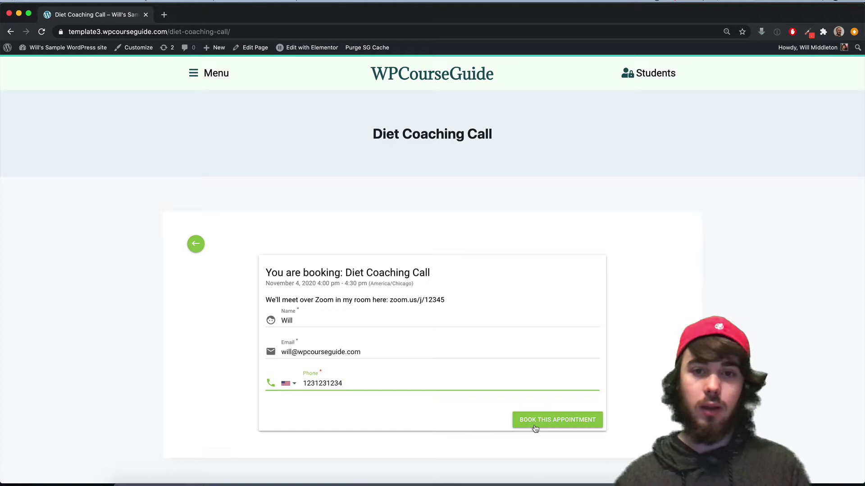
{"action": "left_click", "coordinate": [536, 424]}
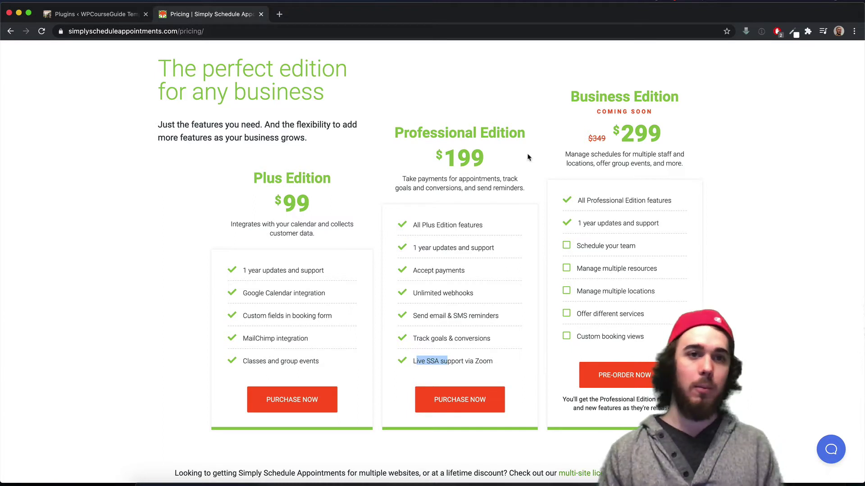
Clear the text selection on the pricing page and return to the WordPress dashboard
{"action": "left_click", "coordinate": [428, 73]}
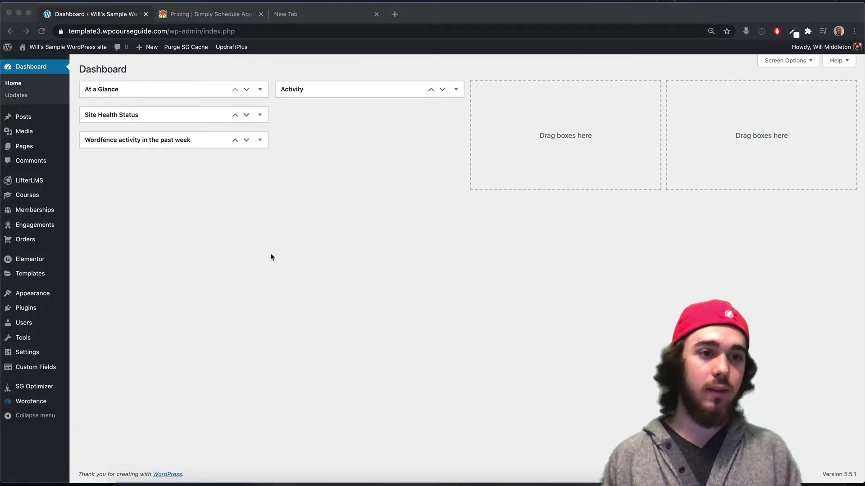
Search the plugin directory for 'simply schedule appointment', then install and activate Simply Schedule Appointments
{"action": "left_click", "coordinate": [51, 309]}
{"action": "mouse_move", "coordinate": [51, 309]}
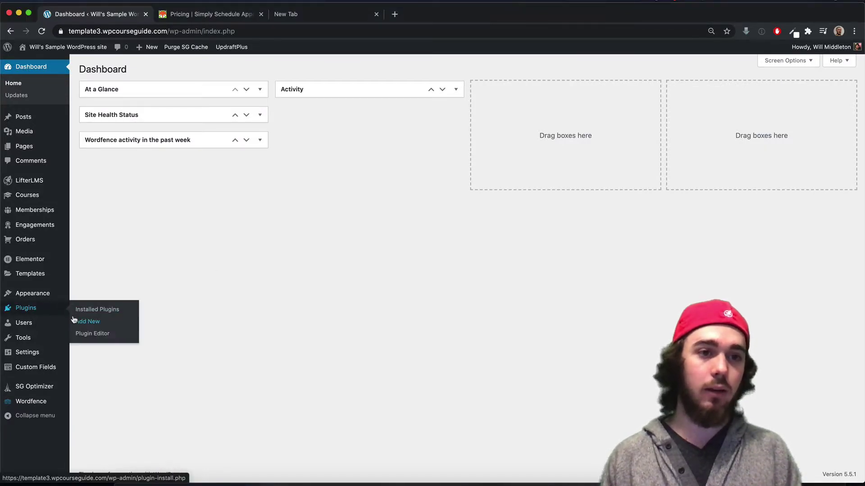
{"action": "left_click", "coordinate": [108, 322]}
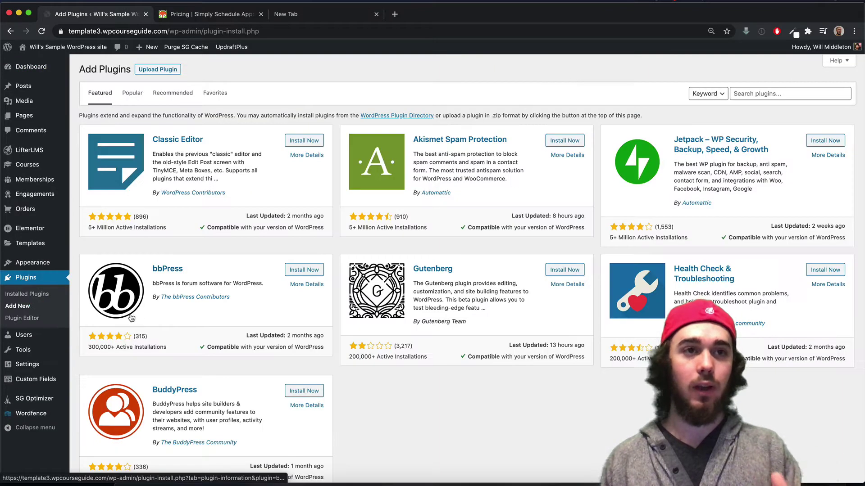
{"action": "left_click", "coordinate": [748, 92]}
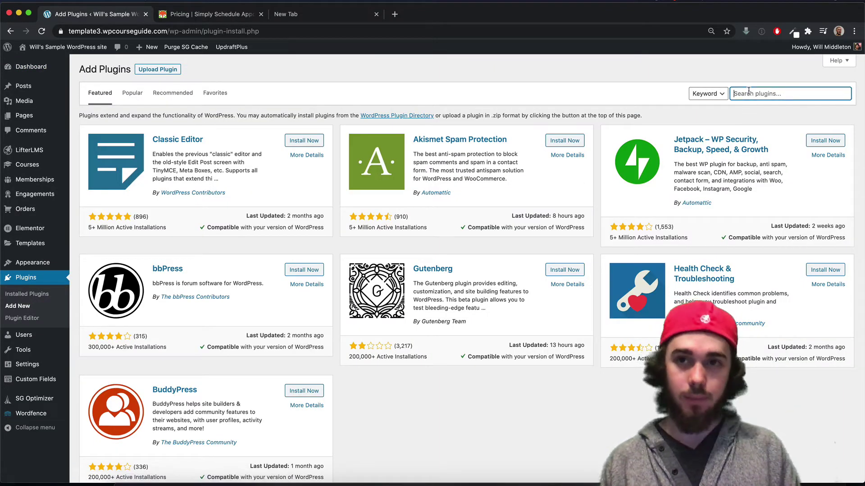
{"action": "type", "text": "simply sch"}
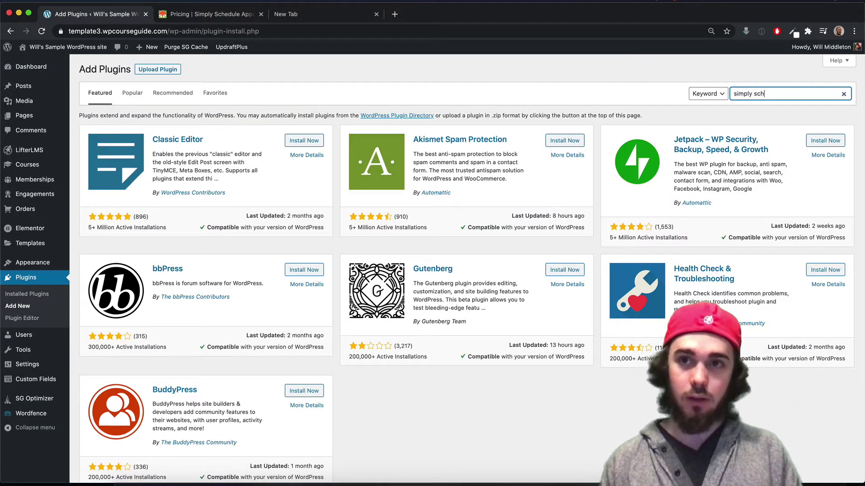
{"action": "type", "text": "edule appointments"}
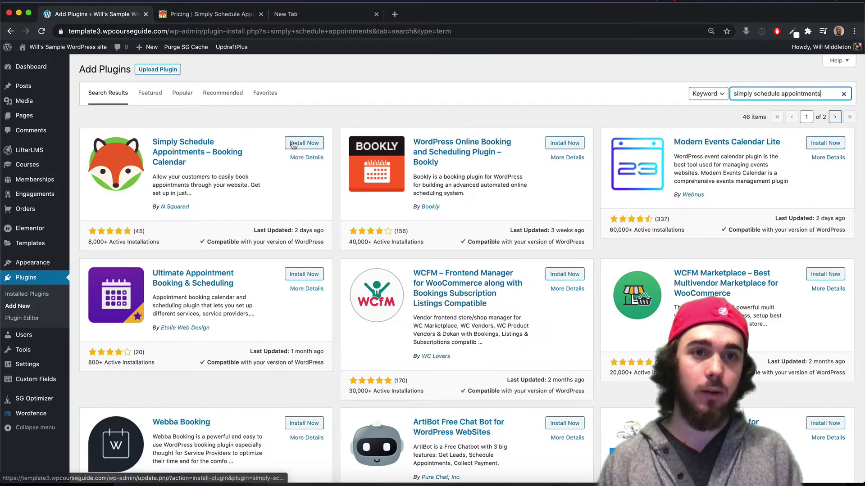
{"action": "left_click", "coordinate": [294, 144]}
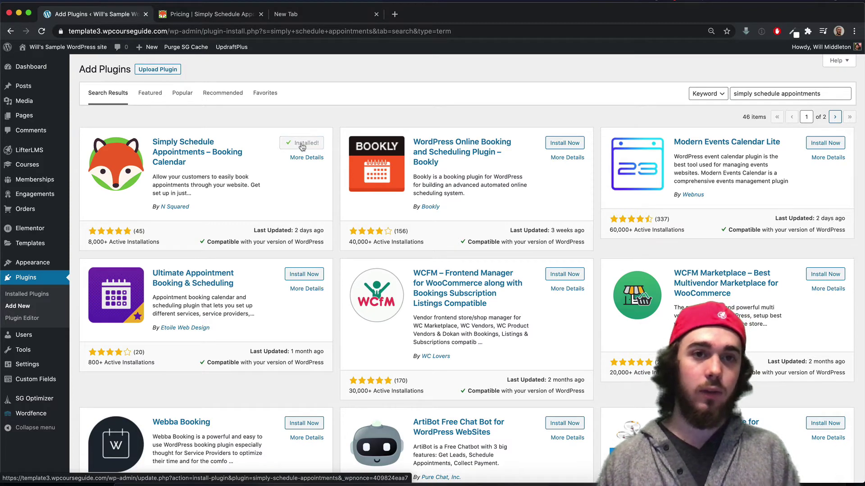
{"action": "left_click", "coordinate": [303, 144]}
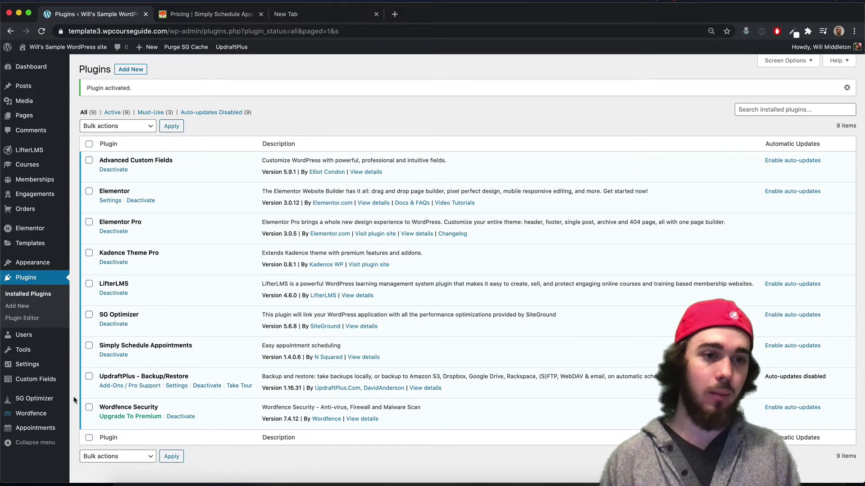
Open Appointments from the admin sidebar and accept the guided setup help
{"action": "left_click", "coordinate": [39, 430]}
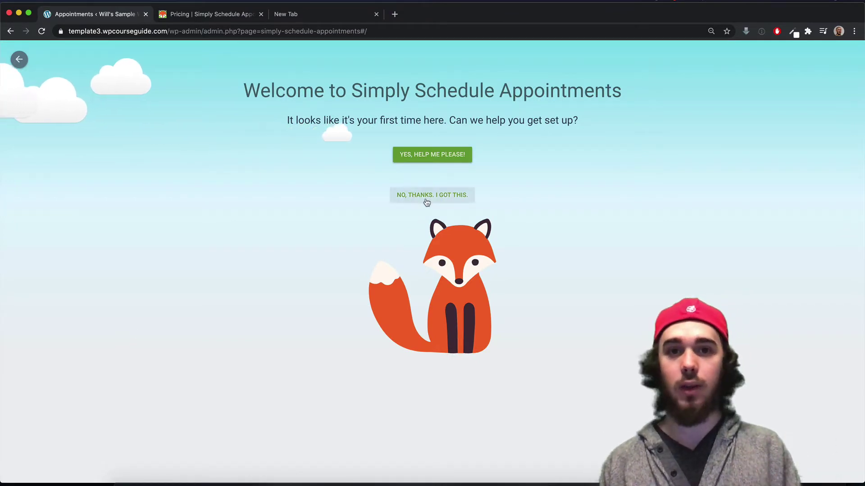
{"action": "left_click", "coordinate": [418, 155]}
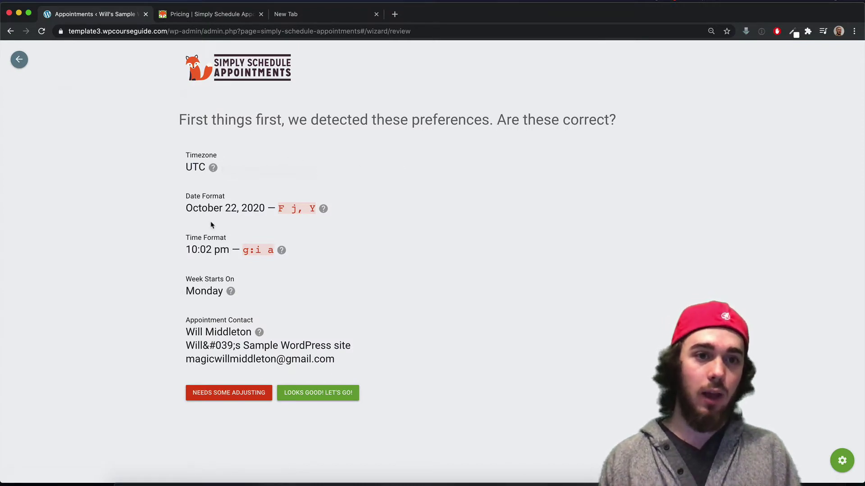
Confirm the detected preferences and rename the appointment type to 'Diet Coaching Call'
{"action": "left_click", "coordinate": [304, 394]}
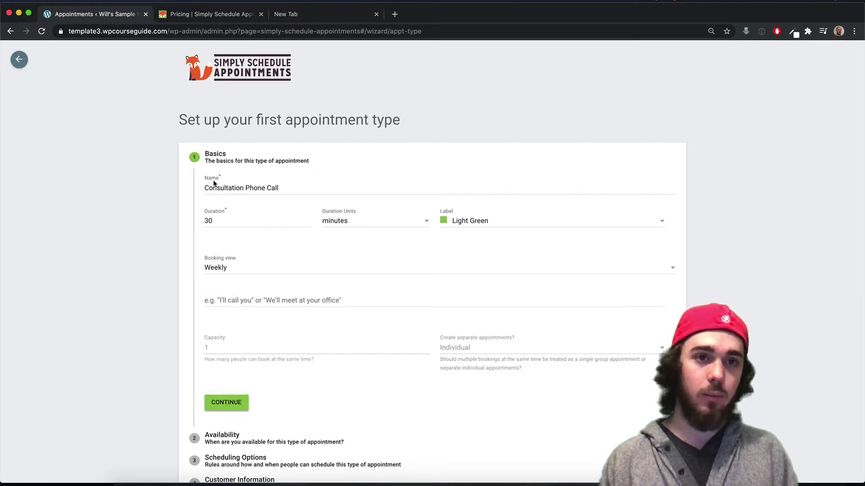
{"action": "scroll", "coordinate": [216, 182], "scroll_direction": "down", "scroll_amount": 2}
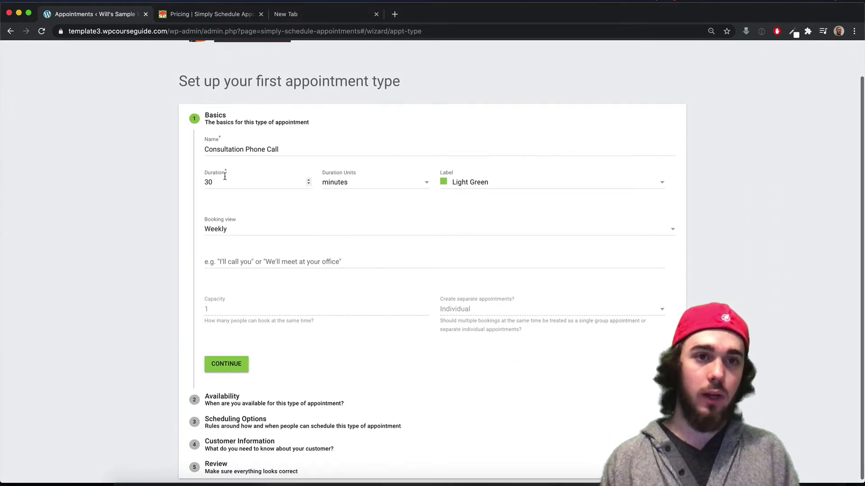
{"action": "double_click", "coordinate": [213, 148]}
{"action": "left_click_drag", "start_coordinate": [213, 148], "coordinate": [275, 149]}
{"action": "double_click", "coordinate": [279, 149]}
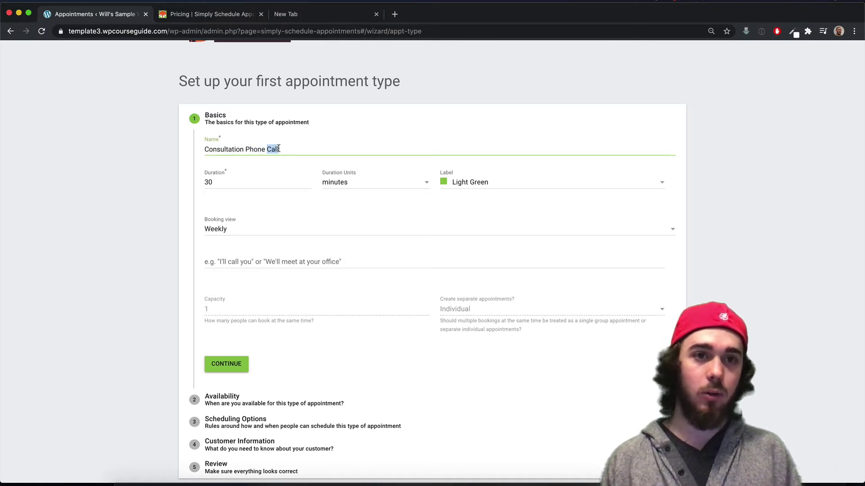
{"action": "triple_click", "coordinate": [279, 149]}
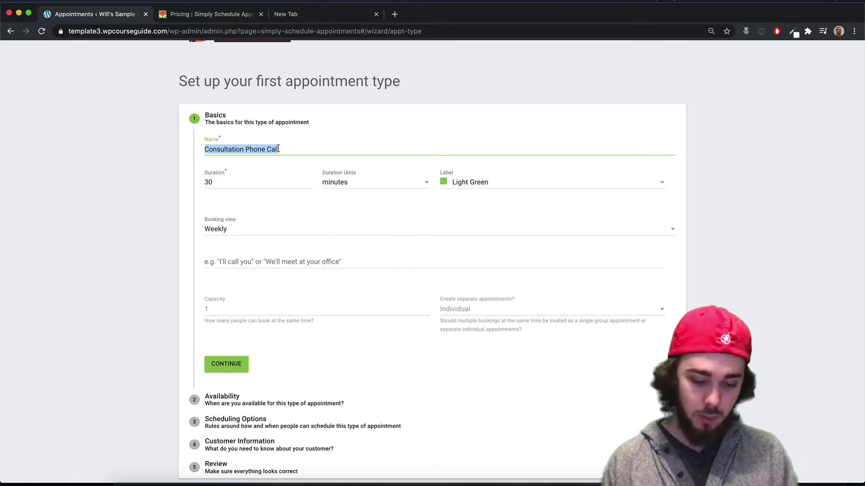
{"action": "type", "text": "Diet "}
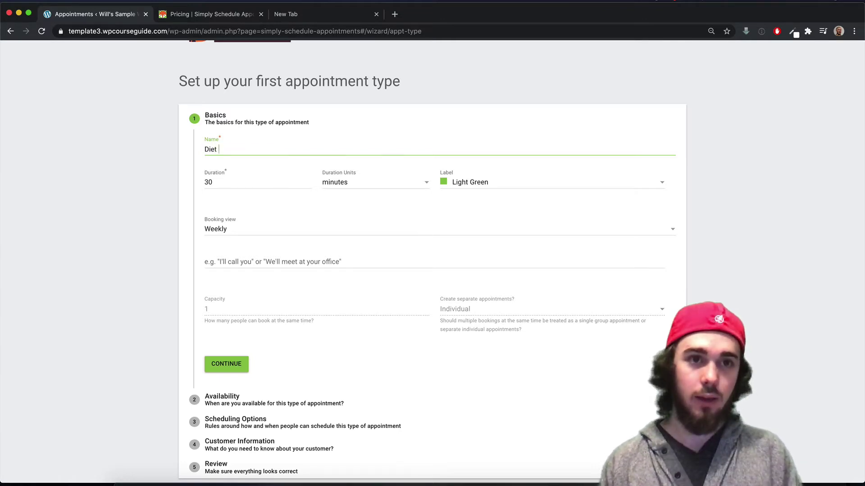
{"action": "type", "text": "Coaching Ca"}
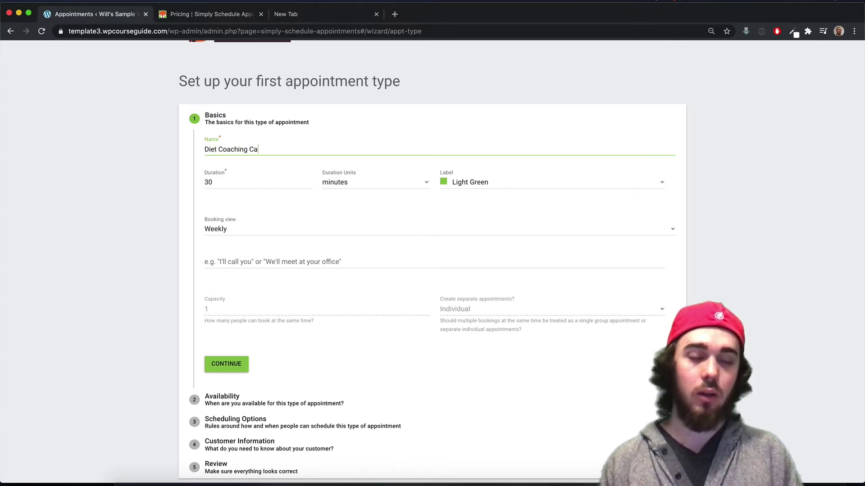
{"action": "type", "text": "ll"}
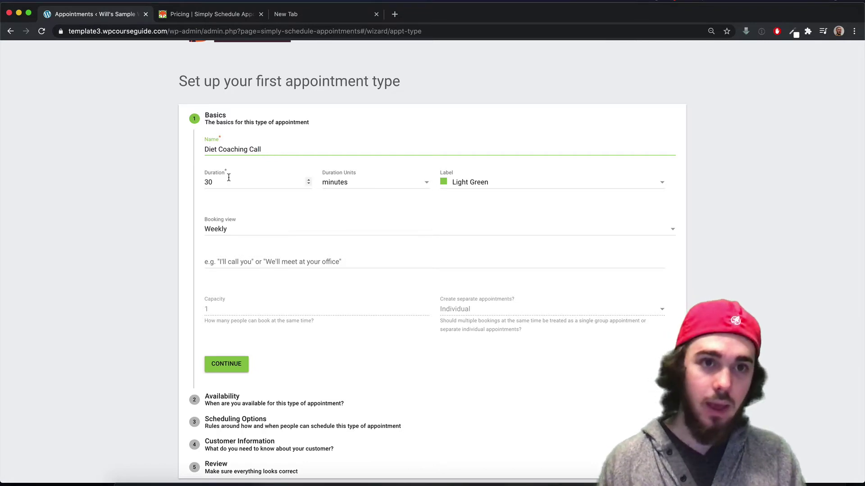
Keep the Light Green label, switch booking view to Monthly, and add the Zoom meeting instructions
{"action": "left_click", "coordinate": [465, 182]}
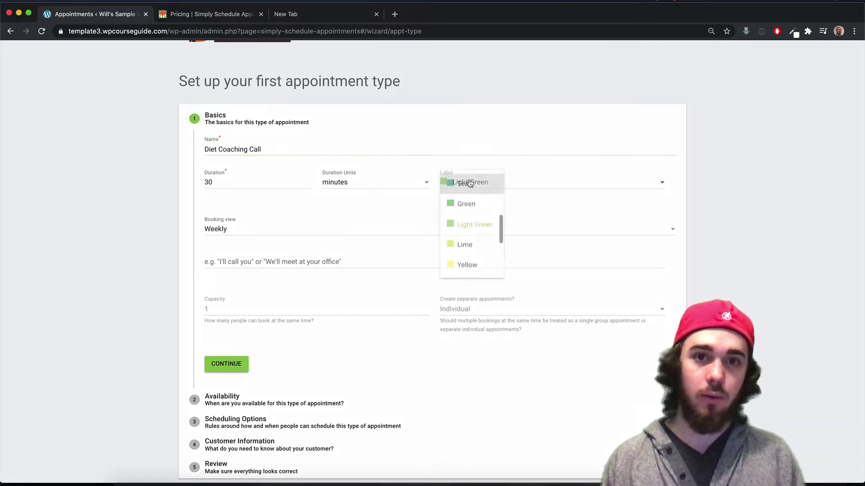
{"action": "scroll", "coordinate": [470, 205], "scroll_direction": "down", "scroll_amount": 5}
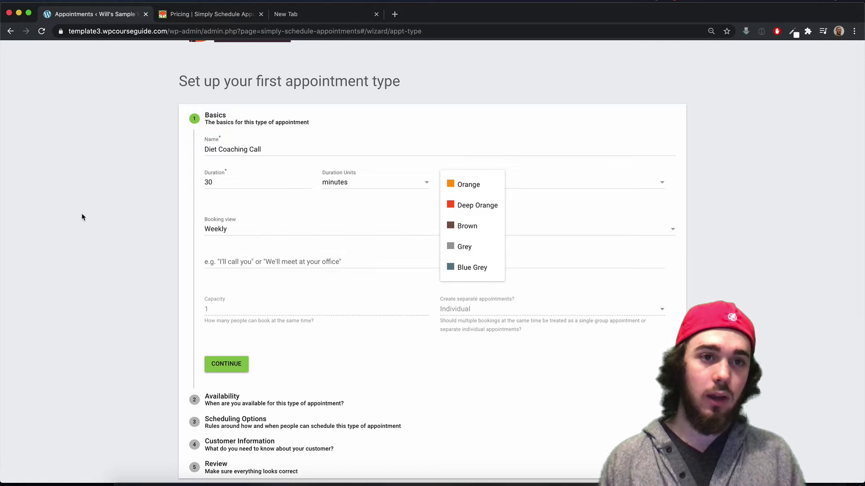
{"action": "left_click", "coordinate": [158, 215]}
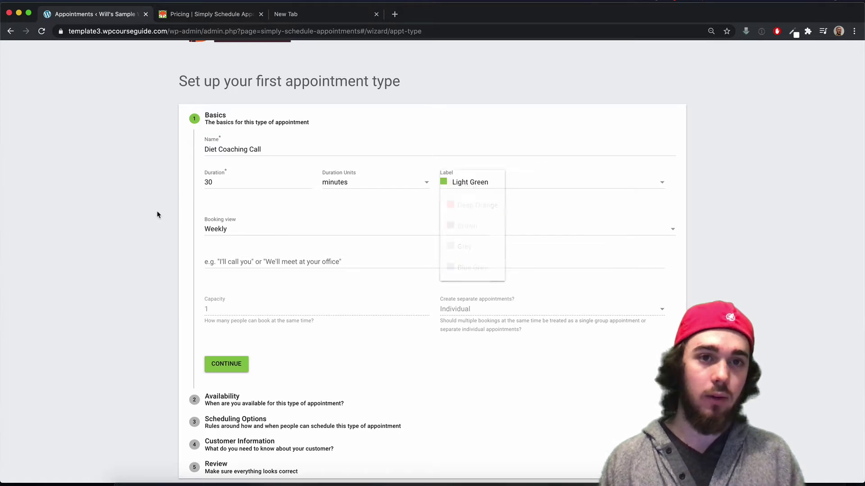
{"action": "left_click", "coordinate": [237, 234]}
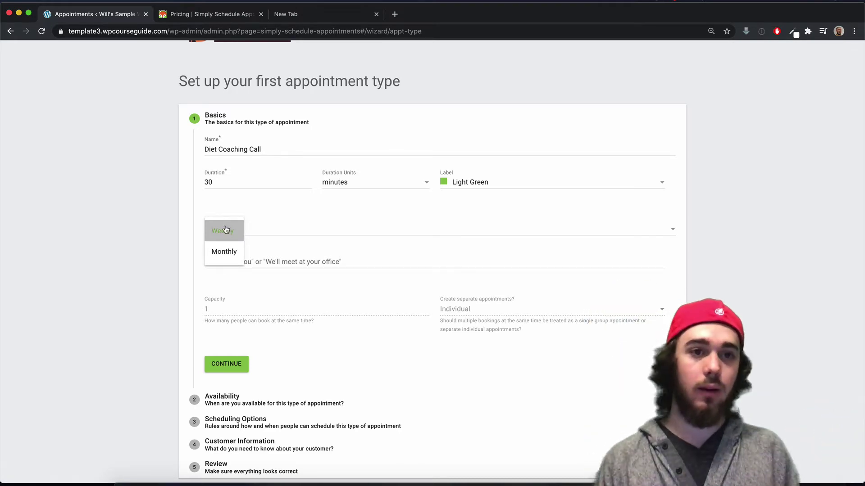
{"action": "left_click", "coordinate": [220, 250]}
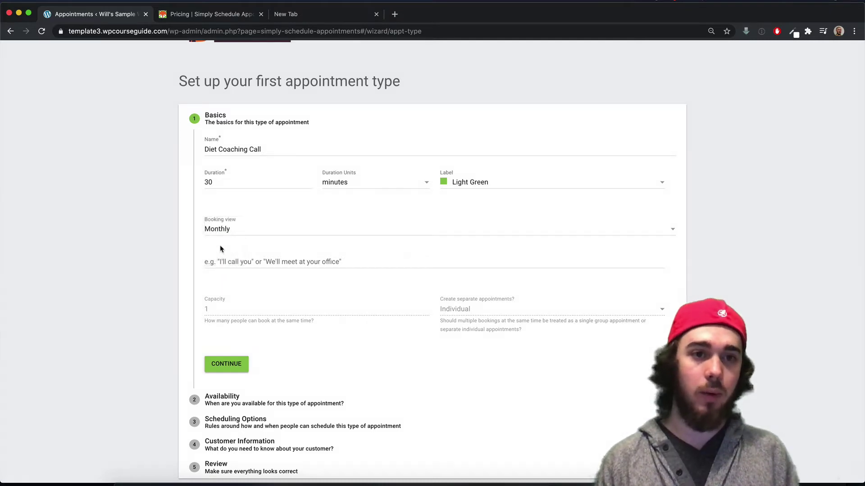
{"action": "left_click", "coordinate": [243, 262]}
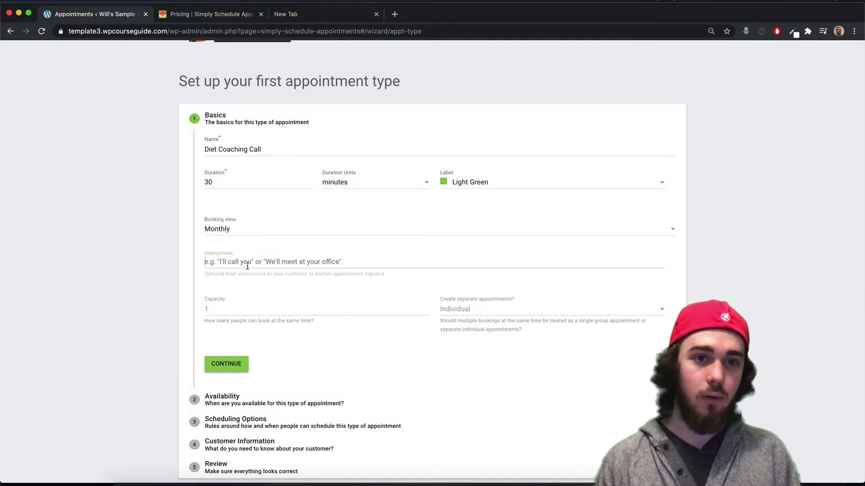
{"action": "type", "text": "We'l"}
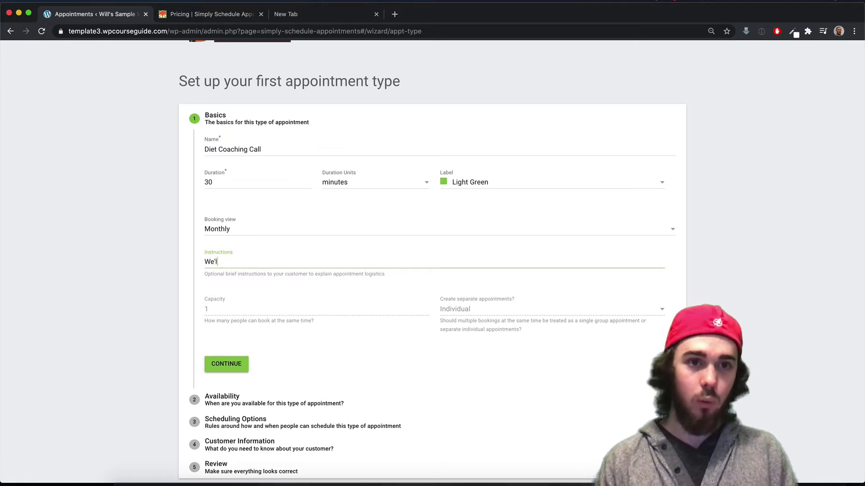
{"action": "type", "text": "l meet over Zoo"}
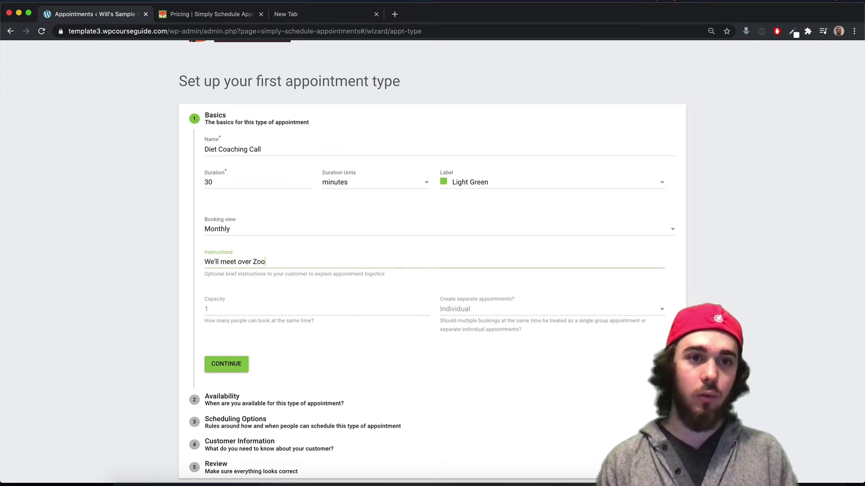
{"action": "type", "text": "m in my room here: "}
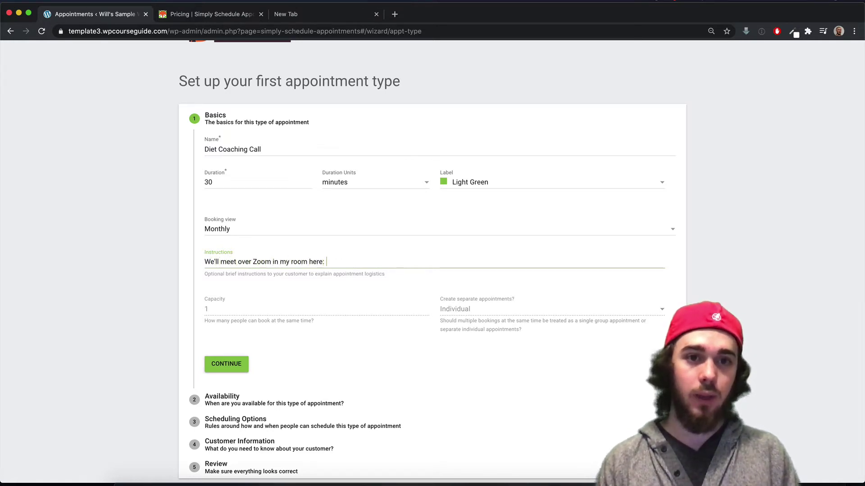
{"action": "type", "text": "zoom."}
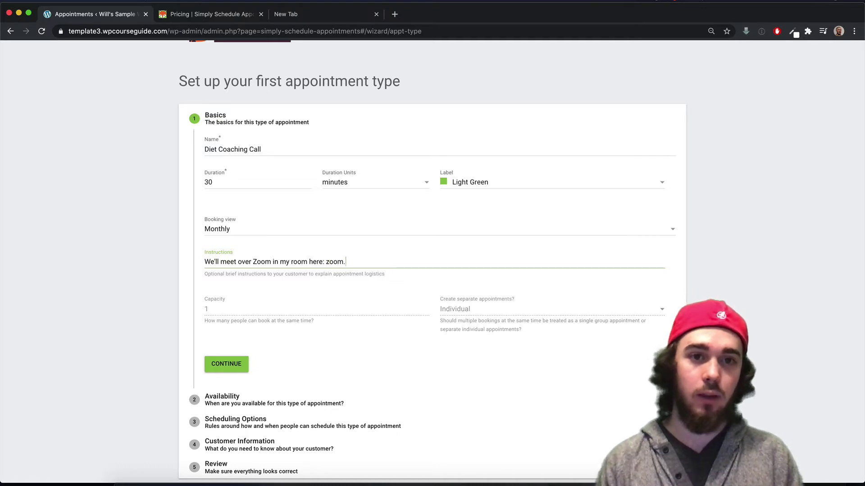
{"action": "type", "text": "us/j/"}
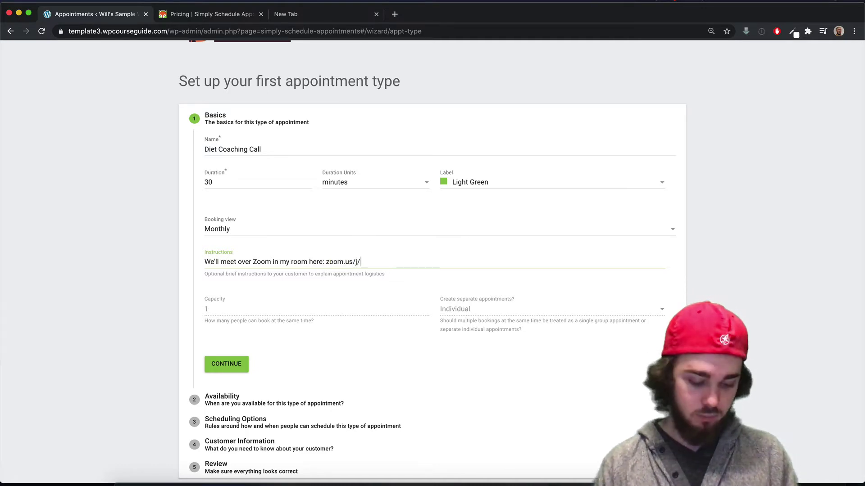
{"action": "type", "text": "12345"}
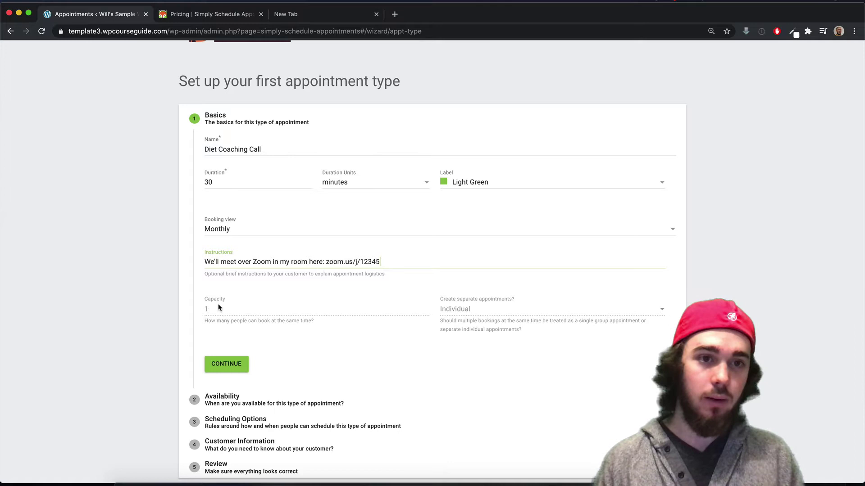
{"action": "scroll", "coordinate": [223, 315], "scroll_direction": "down", "scroll_amount": 1}
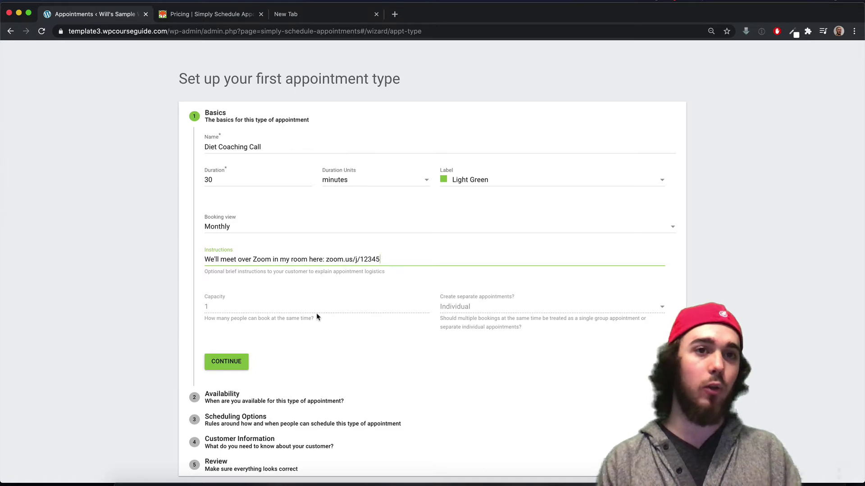
Define availability as blocks with start times offered every 30 minutes
{"action": "left_click", "coordinate": [231, 361]}
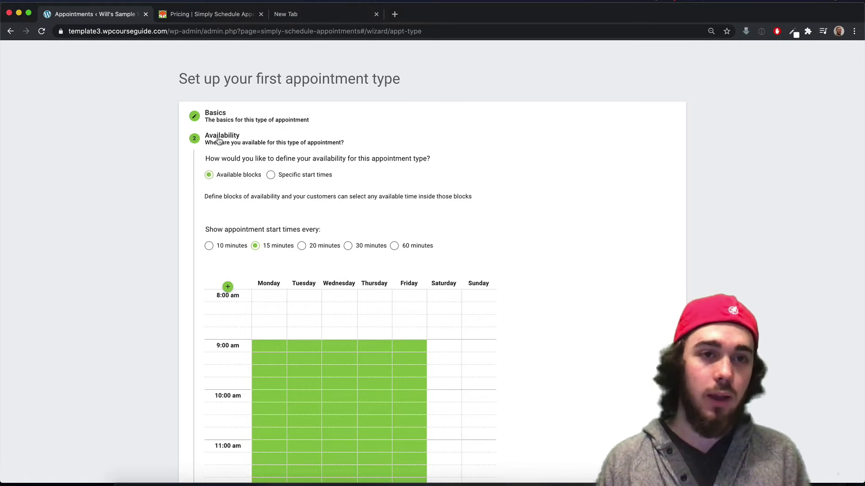
{"action": "scroll", "coordinate": [242, 158], "scroll_direction": "down", "scroll_amount": 2}
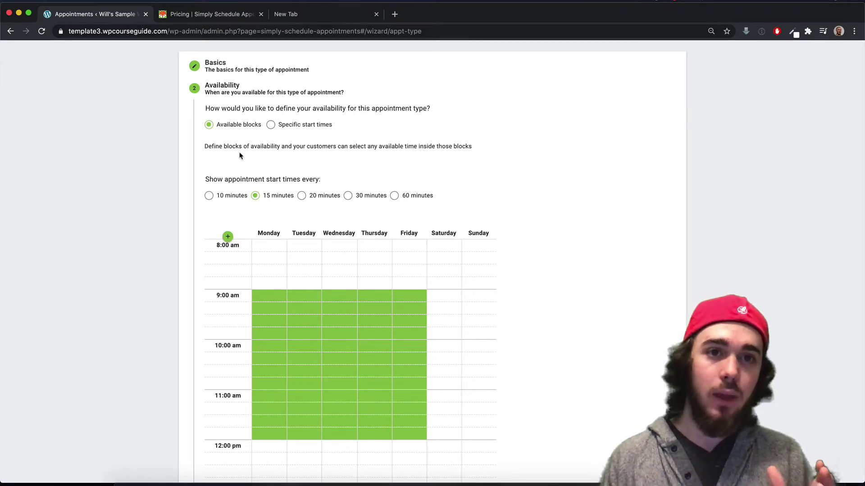
{"action": "left_click_drag", "start_coordinate": [285, 115], "coordinate": [321, 112]}
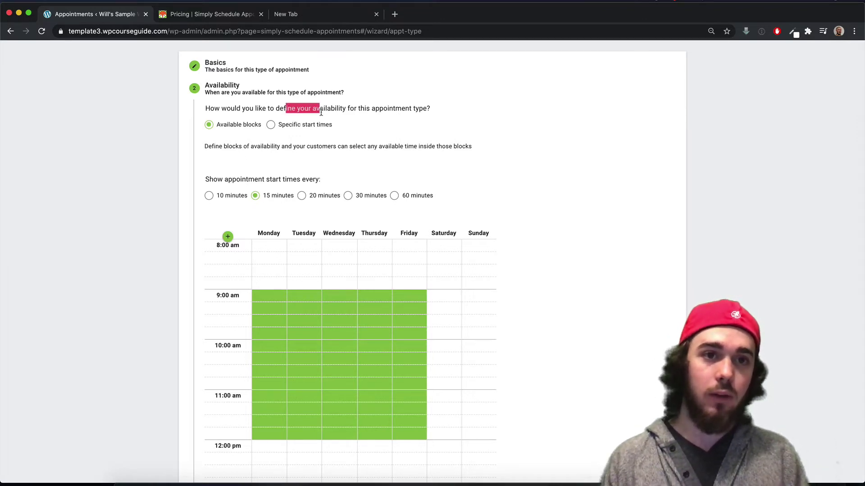
{"action": "left_click", "coordinate": [273, 128]}
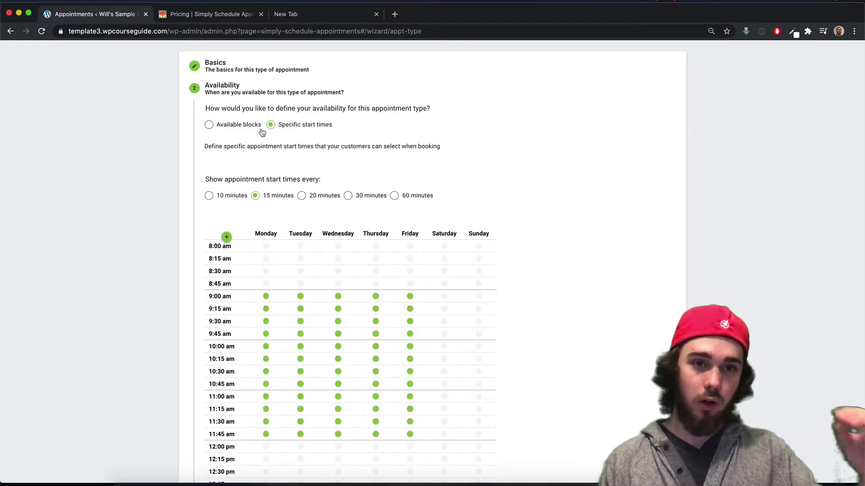
{"action": "left_click", "coordinate": [245, 127]}
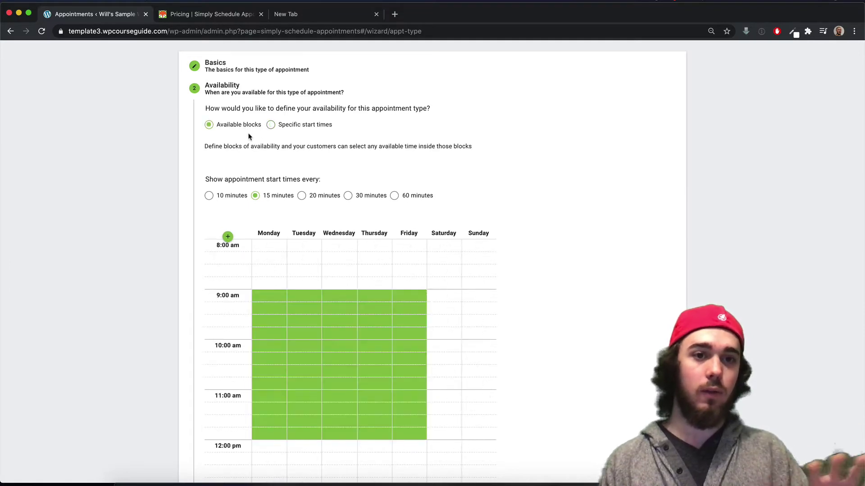
{"action": "scroll", "coordinate": [279, 189], "scroll_direction": "down", "scroll_amount": 3}
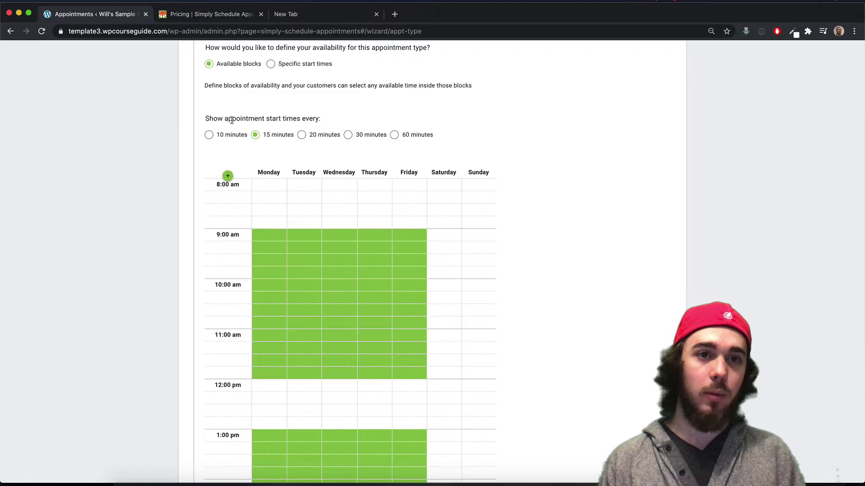
{"action": "scroll", "coordinate": [276, 137], "scroll_direction": "up", "scroll_amount": 3}
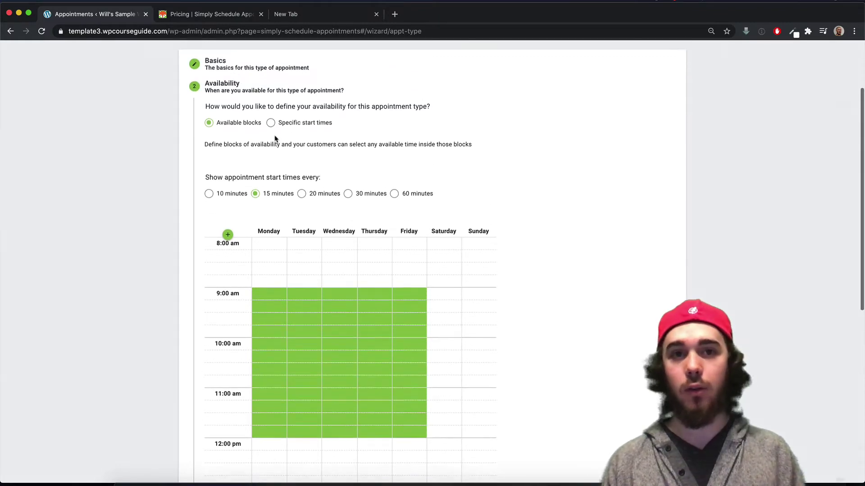
{"action": "left_click", "coordinate": [358, 196]}
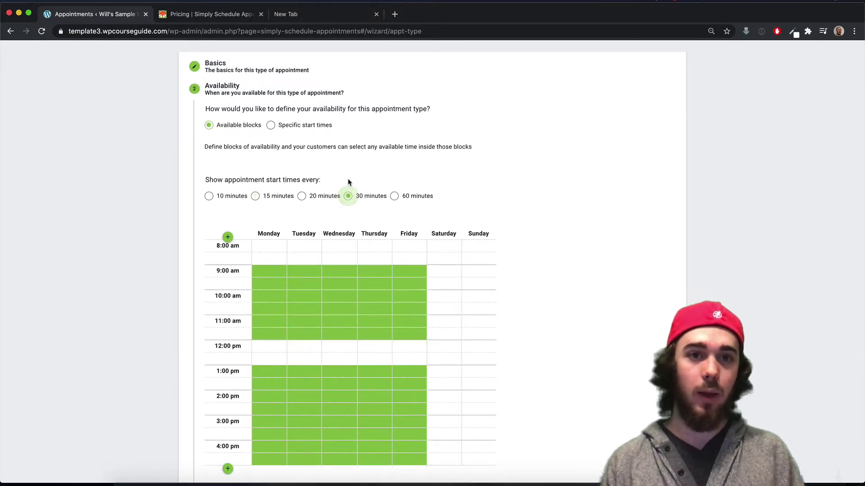
{"action": "scroll", "coordinate": [348, 182], "scroll_direction": "down", "scroll_amount": 2}
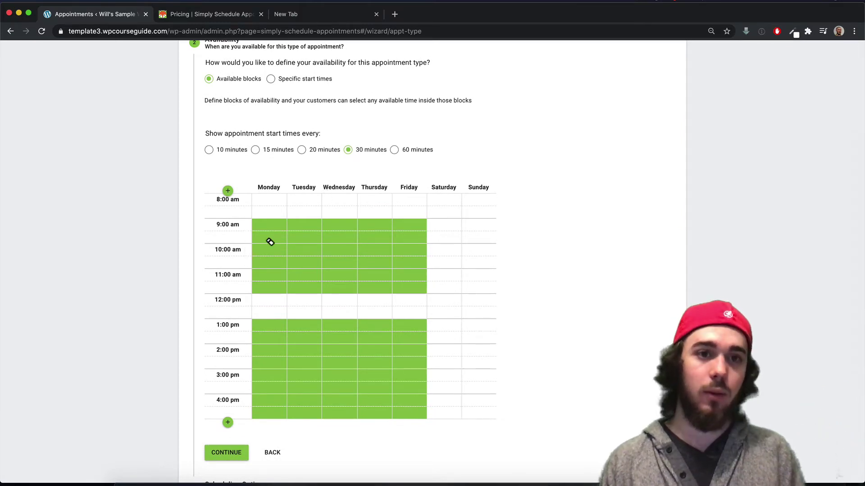
{"action": "scroll", "coordinate": [260, 242], "scroll_direction": "down", "scroll_amount": 2}
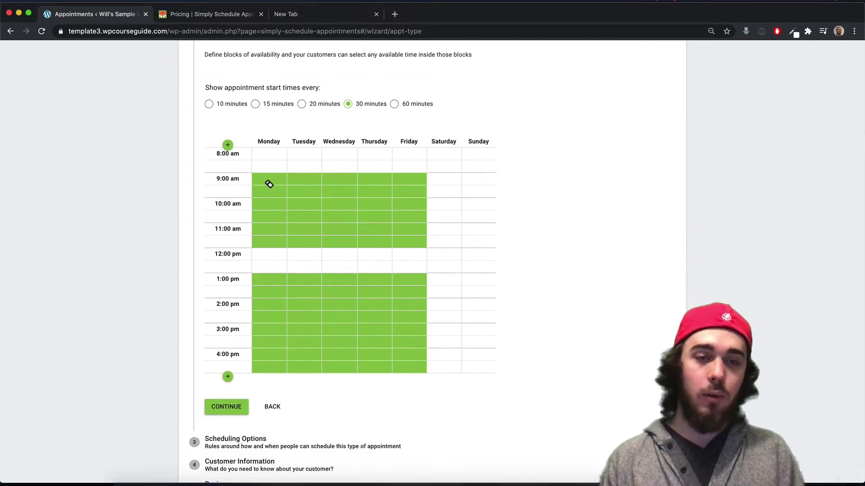
Reshape the weekly grid to Monday–Thursday, 2:00–6:00 pm, clearing mornings and Friday
{"action": "mouse_move", "coordinate": [268, 183]}
{"action": "left_mouse_down"}
{"action": "mouse_move", "coordinate": [322, 217]}
{"action": "mouse_move", "coordinate": [403, 242]}
{"action": "left_mouse_up"}
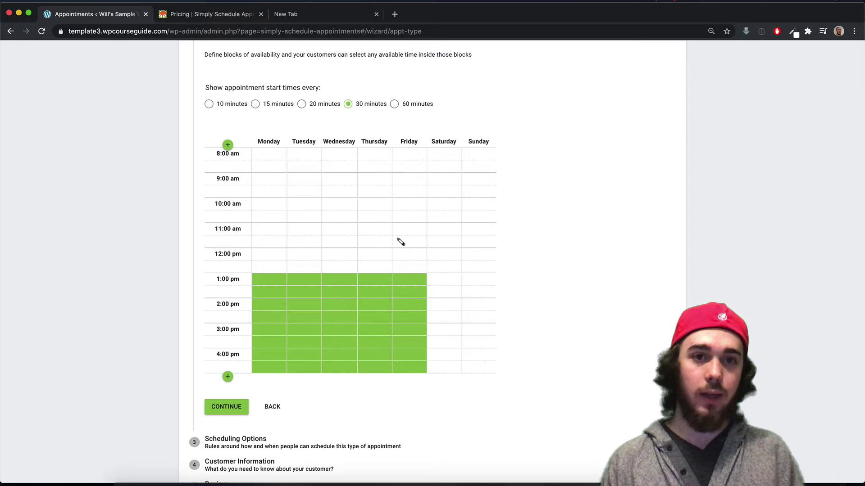
{"action": "scroll", "coordinate": [361, 228], "scroll_direction": "down", "scroll_amount": 1}
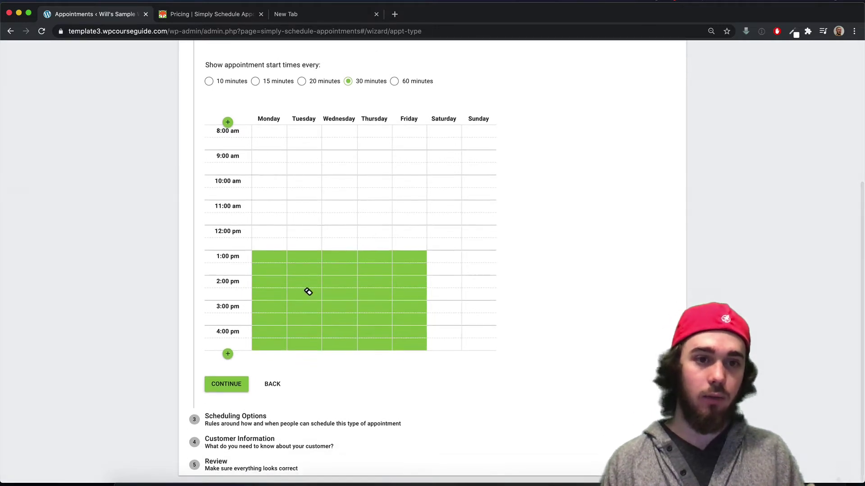
{"action": "left_click_drag", "start_coordinate": [272, 263], "coordinate": [419, 272]}
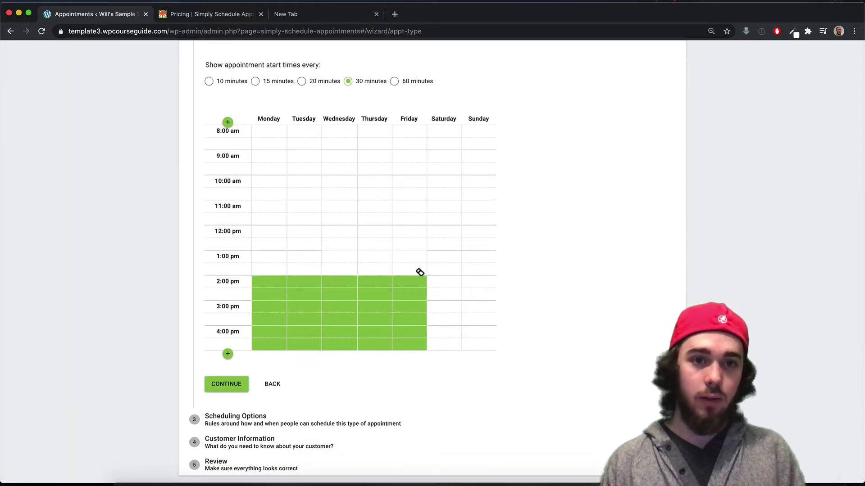
{"action": "left_click", "coordinate": [227, 354]}
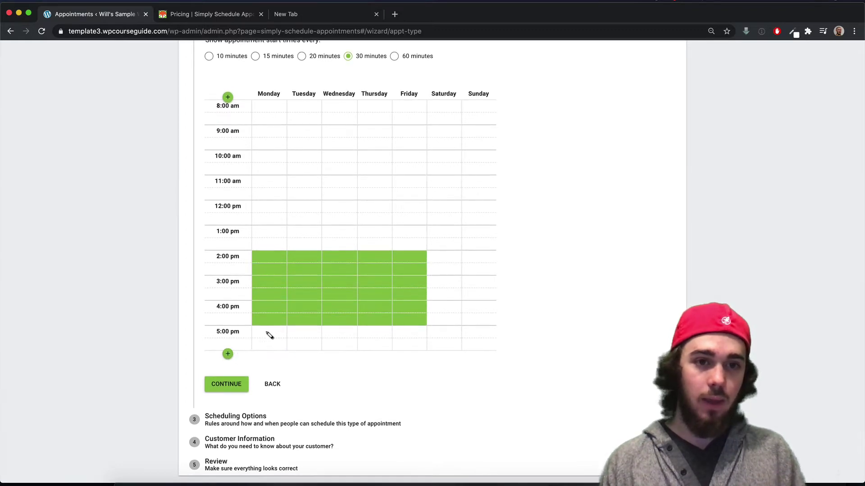
{"action": "left_click", "coordinate": [227, 354]}
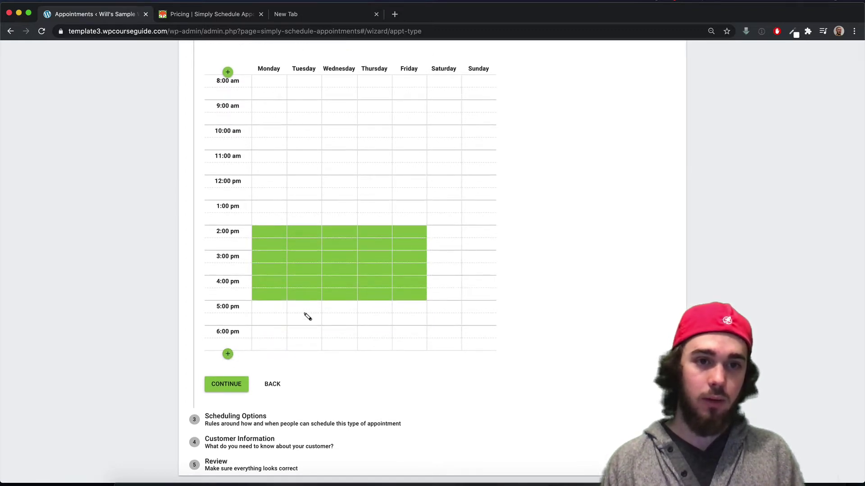
{"action": "left_click_drag", "start_coordinate": [308, 316], "coordinate": [408, 321]}
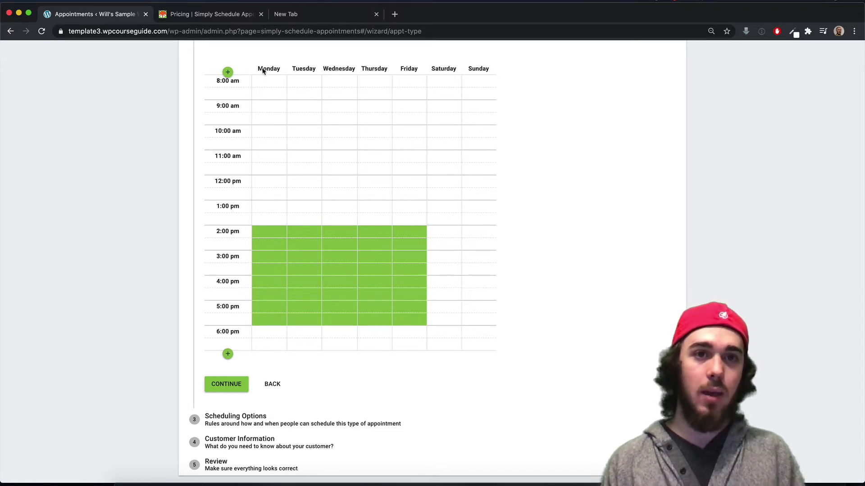
{"action": "left_click_drag", "start_coordinate": [411, 233], "coordinate": [414, 317]}
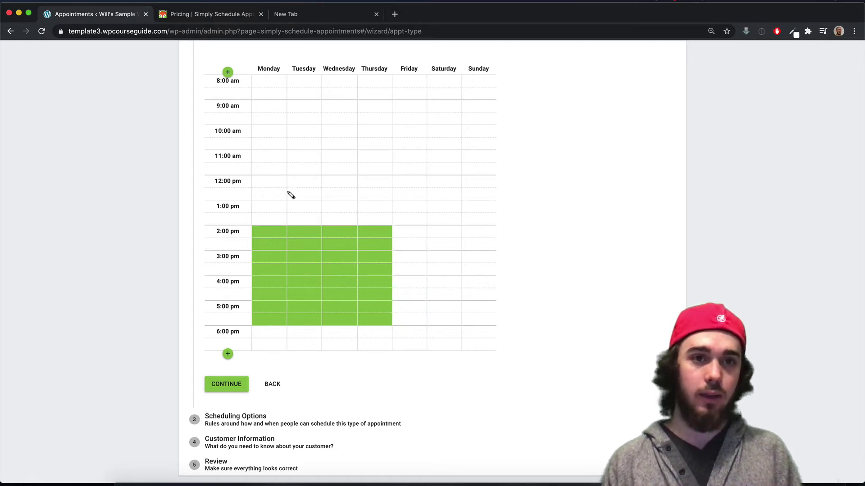
{"action": "left_click", "coordinate": [269, 232]}
{"action": "left_click", "coordinate": [283, 235]}
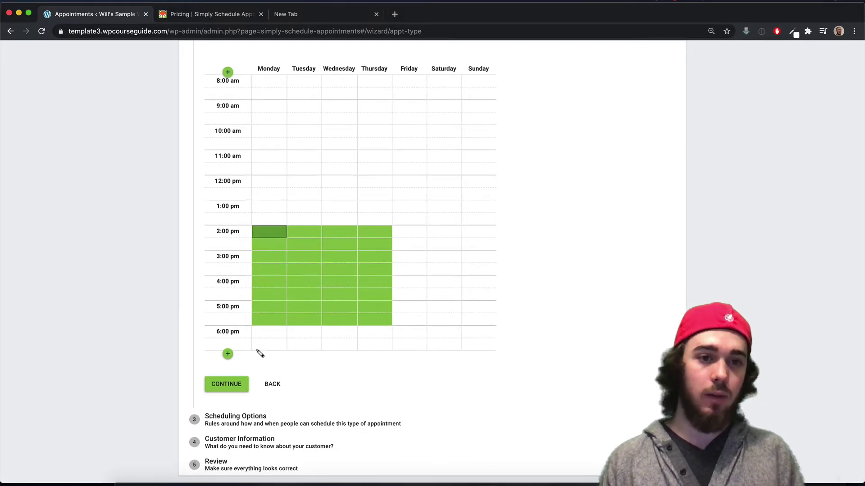
Keep 15-minute buffers before and after each appointment in the scheduling options
{"action": "left_click", "coordinate": [227, 384]}
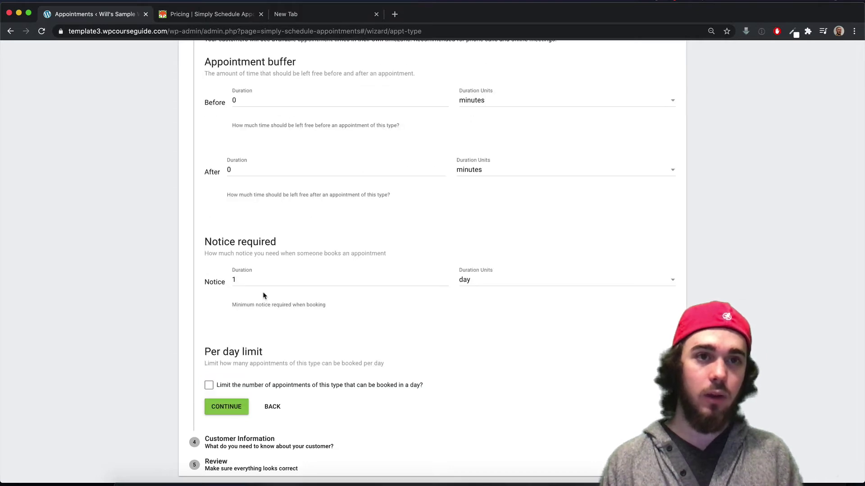
{"action": "scroll", "coordinate": [264, 293], "scroll_direction": "up", "scroll_amount": 5}
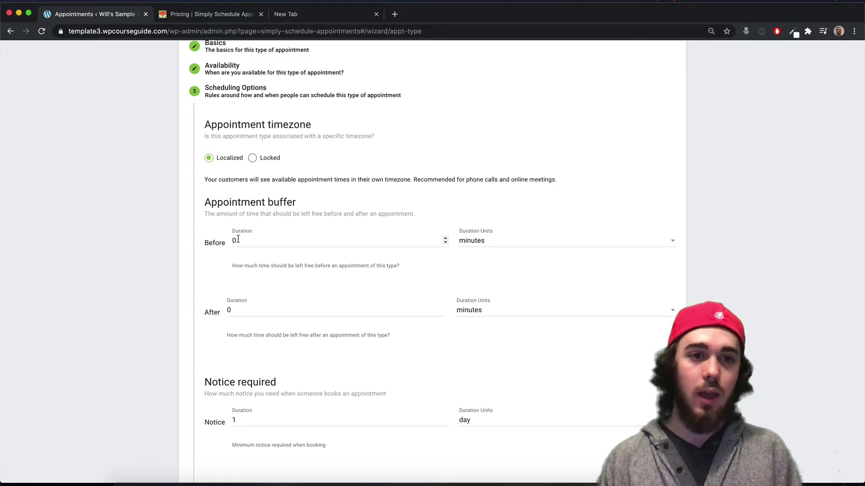
{"action": "left_click", "coordinate": [238, 239]}
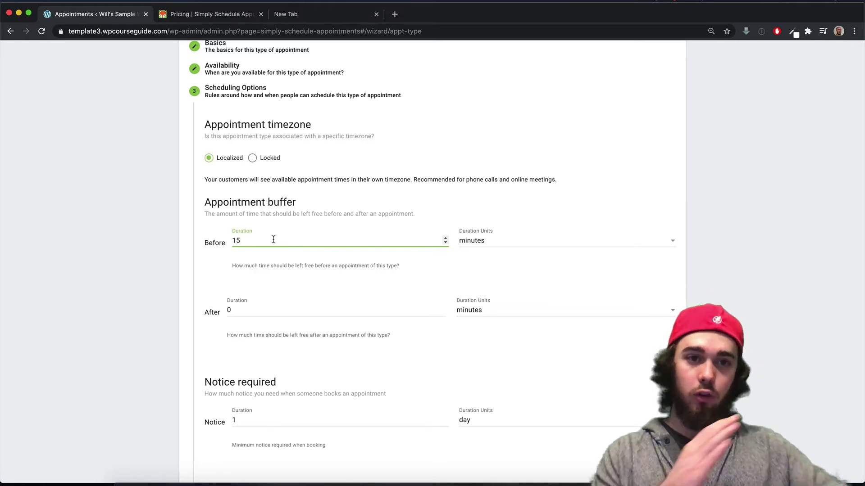
{"action": "left_click", "coordinate": [246, 309]}
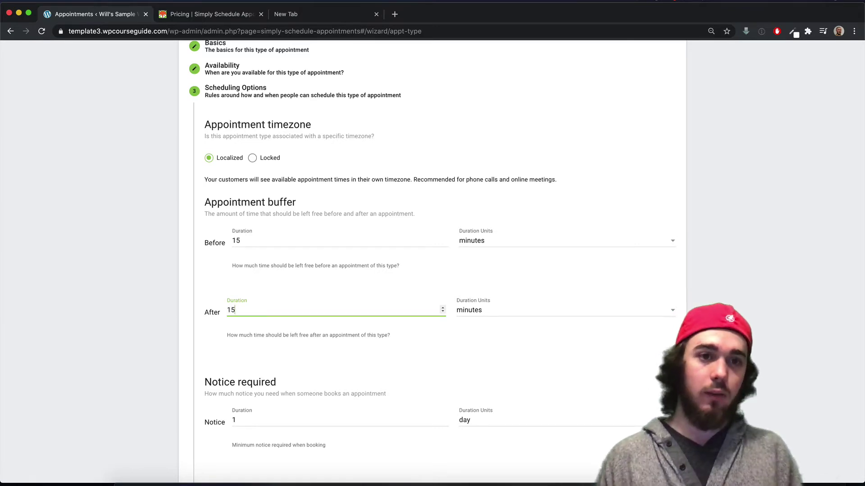
{"action": "scroll", "coordinate": [243, 310], "scroll_direction": "down", "scroll_amount": 3}
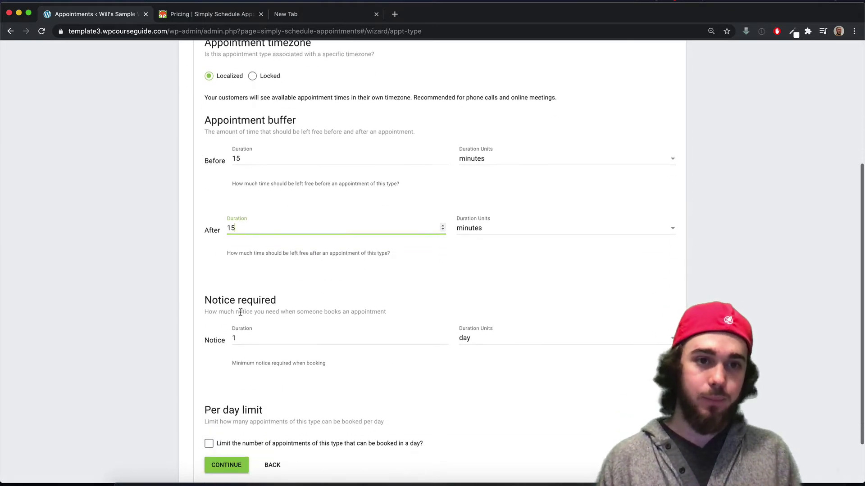
{"action": "scroll", "coordinate": [231, 301], "scroll_direction": "down", "scroll_amount": 1}
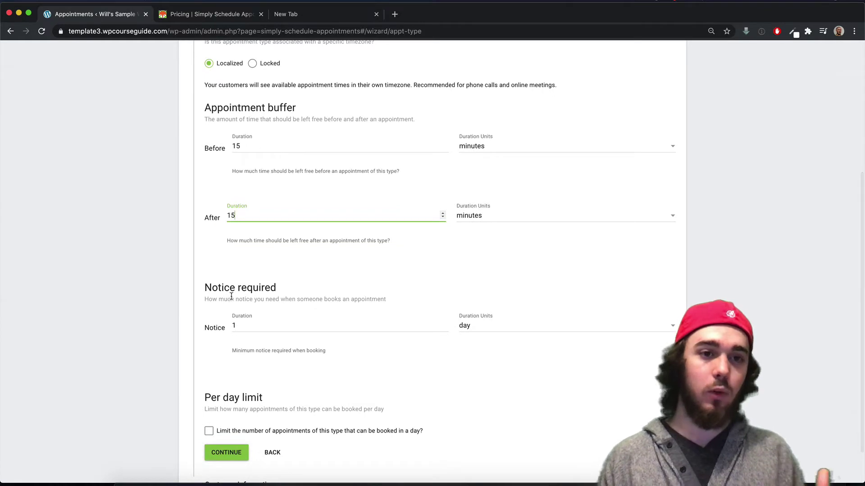
{"action": "scroll", "coordinate": [232, 292], "scroll_direction": "down", "scroll_amount": 2}
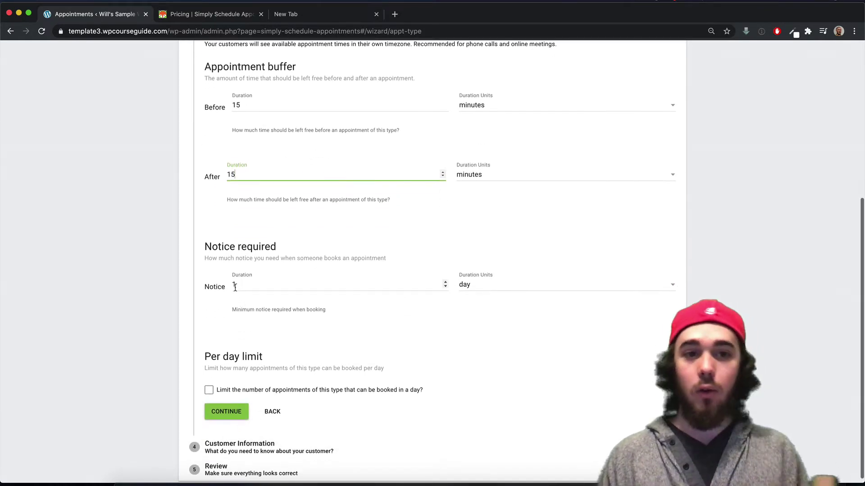
Require 2 days' booking notice and leave the daily appointment limit off
{"action": "left_click", "coordinate": [235, 286]}
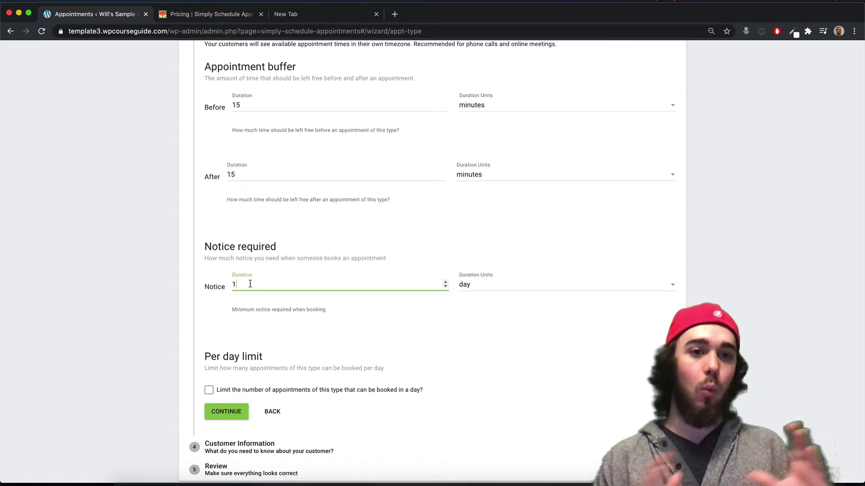
{"action": "left_click", "coordinate": [498, 283]}
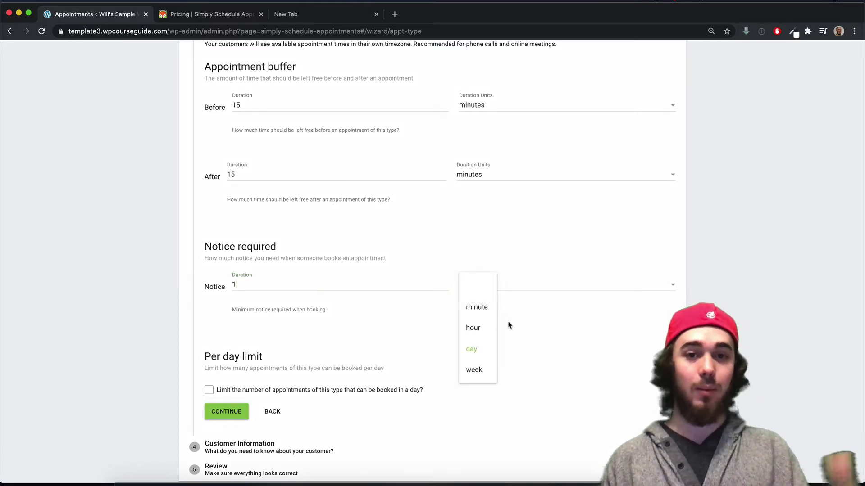
{"action": "left_click", "coordinate": [486, 307]}
{"action": "left_click", "coordinate": [499, 289]}
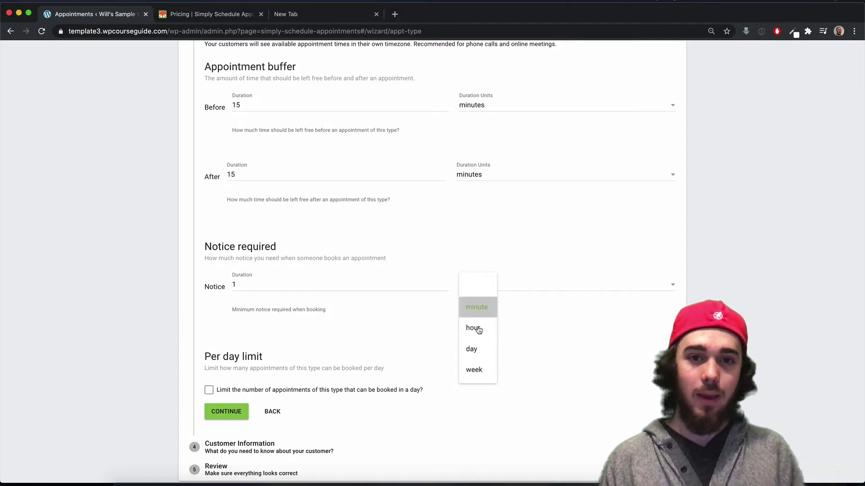
{"action": "left_click", "coordinate": [479, 352]}
{"action": "left_click", "coordinate": [309, 287]}
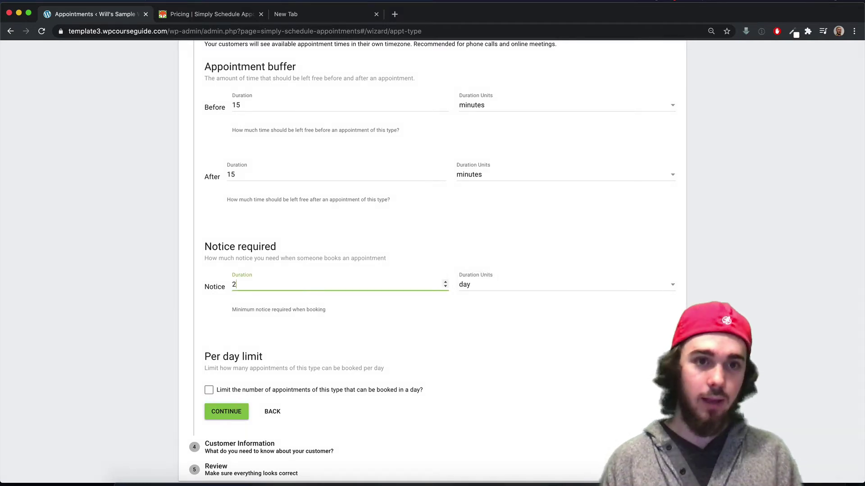
{"action": "scroll", "coordinate": [295, 309], "scroll_direction": "down", "scroll_amount": 1}
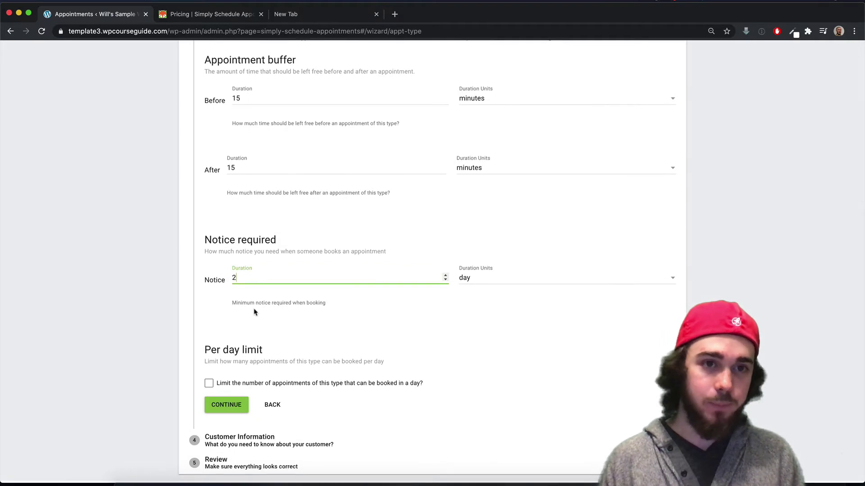
{"action": "left_click_drag", "start_coordinate": [217, 352], "coordinate": [286, 358]}
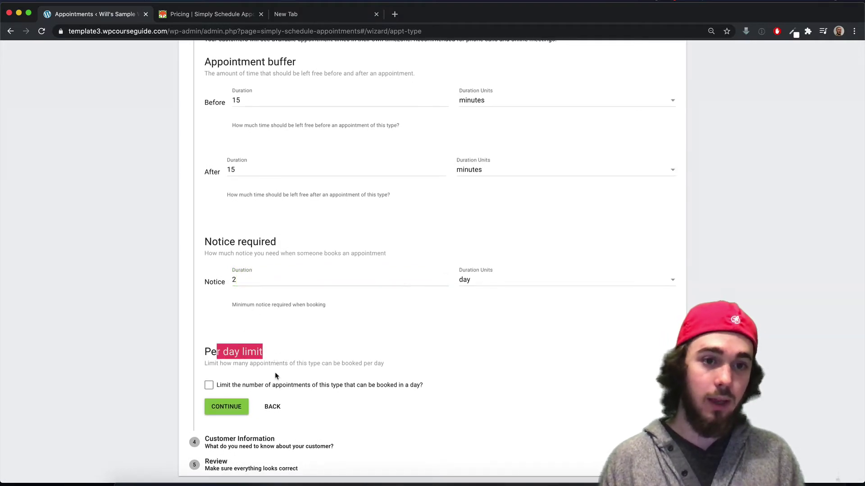
{"action": "left_click", "coordinate": [275, 387]}
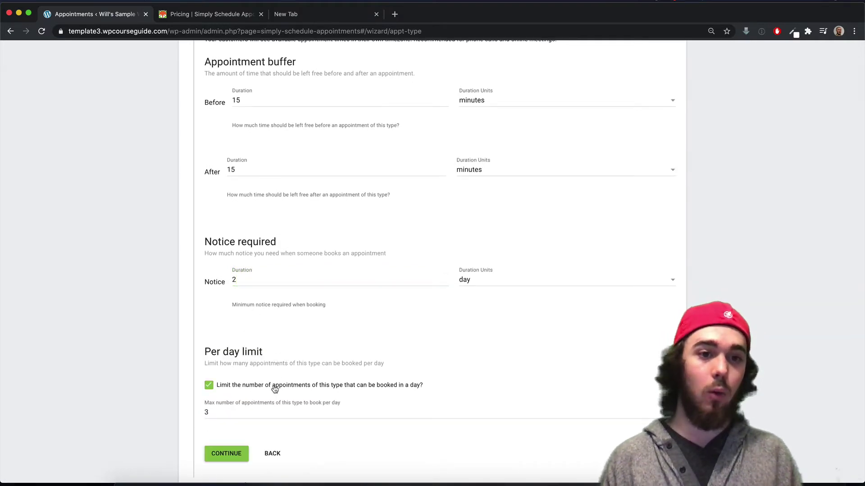
{"action": "left_click", "coordinate": [274, 387]}
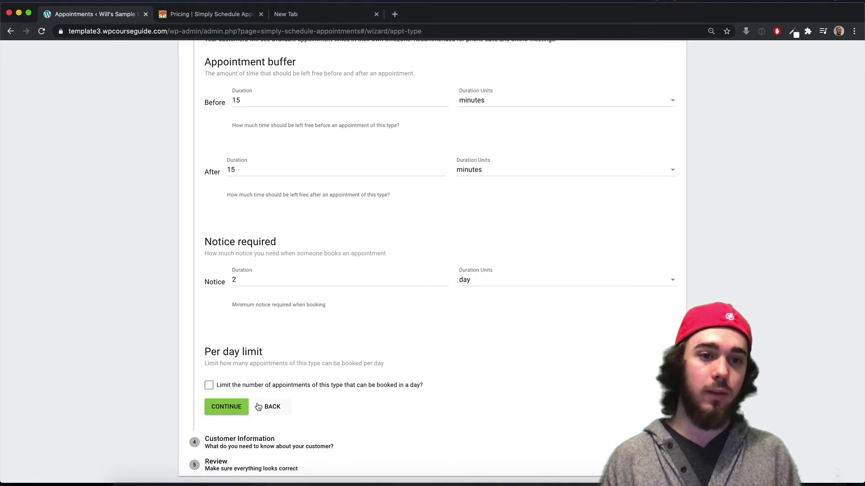
Require the customer's phone number, review the summary and [ssa_booking] shortcode, and finish setup
{"action": "left_click", "coordinate": [227, 407]}
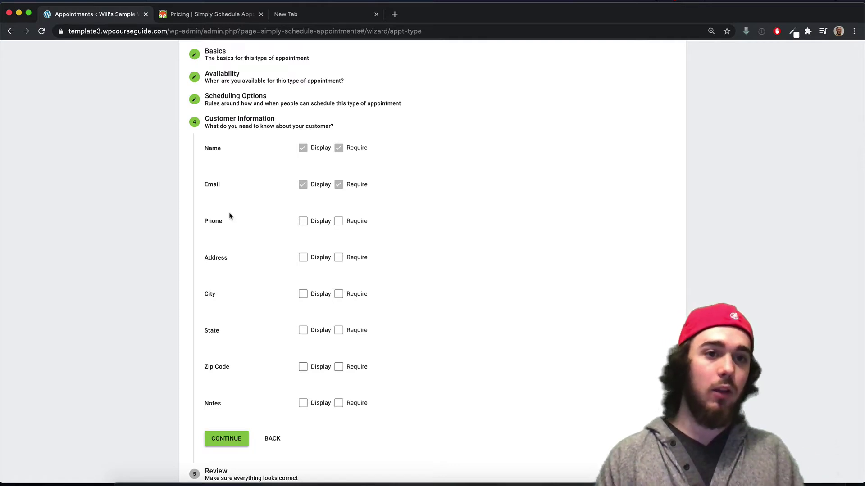
{"action": "left_click", "coordinate": [312, 223]}
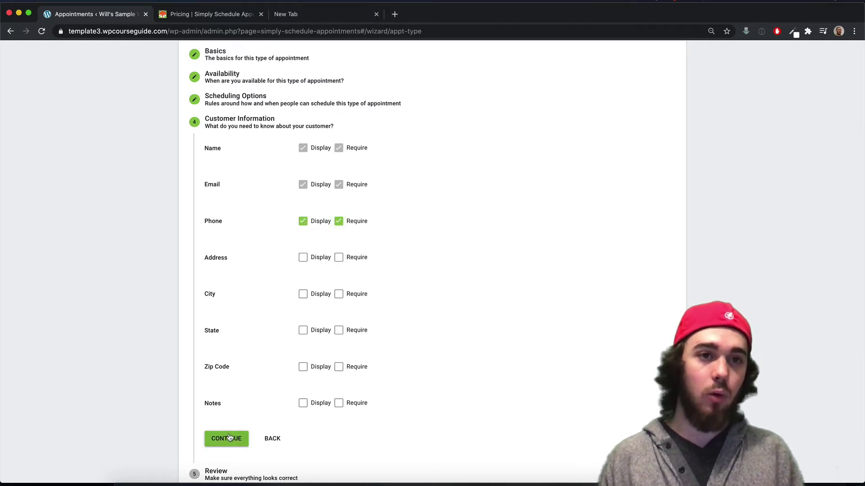
{"action": "left_click", "coordinate": [244, 438]}
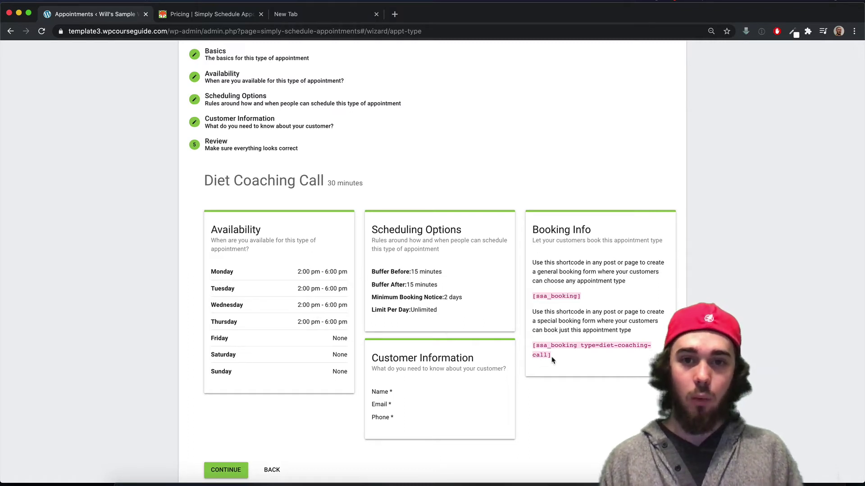
{"action": "left_click_drag", "start_coordinate": [552, 359], "coordinate": [534, 347]}
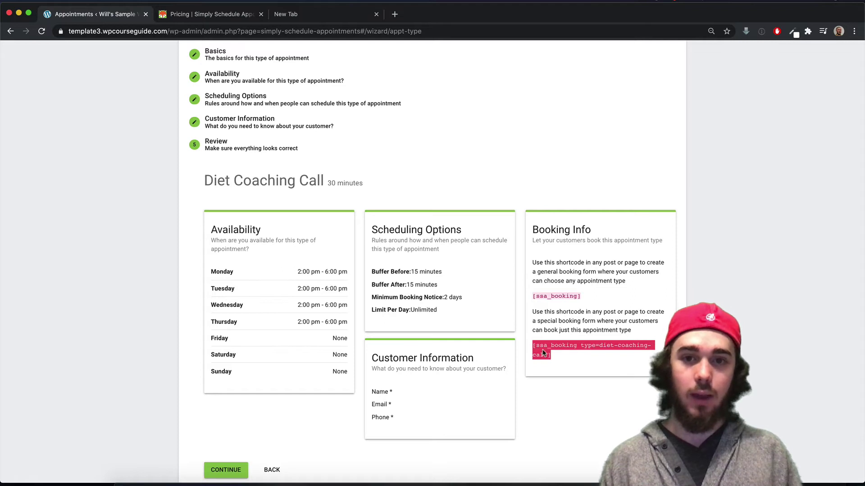
{"action": "scroll", "coordinate": [295, 463], "scroll_direction": "down", "scroll_amount": 1}
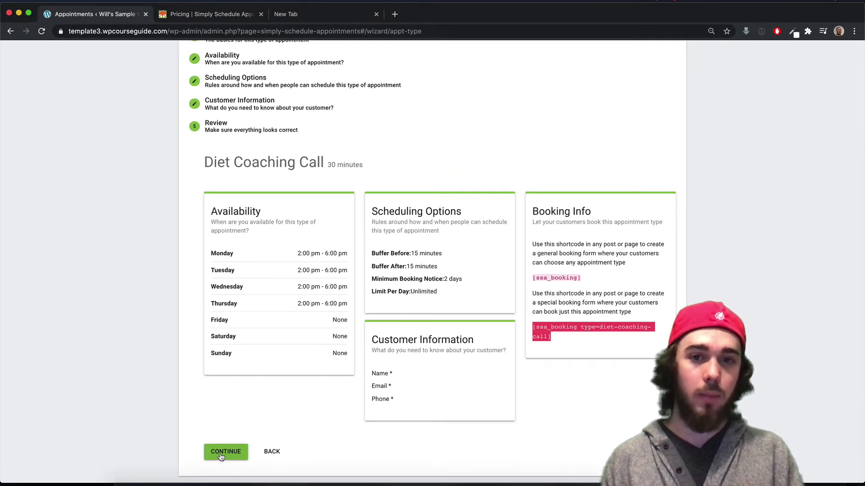
{"action": "left_click", "coordinate": [221, 453]}
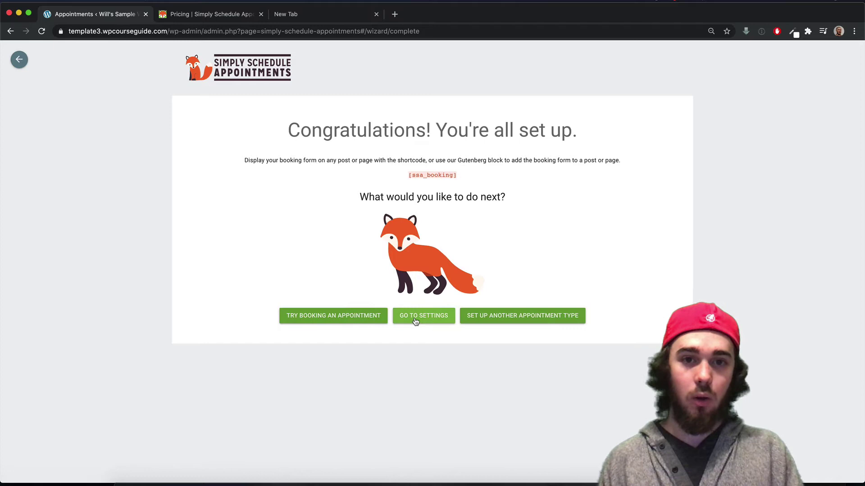
Open the front-end booking page and pick October 28 at 2:30 PM
{"action": "left_click", "coordinate": [347, 319]}
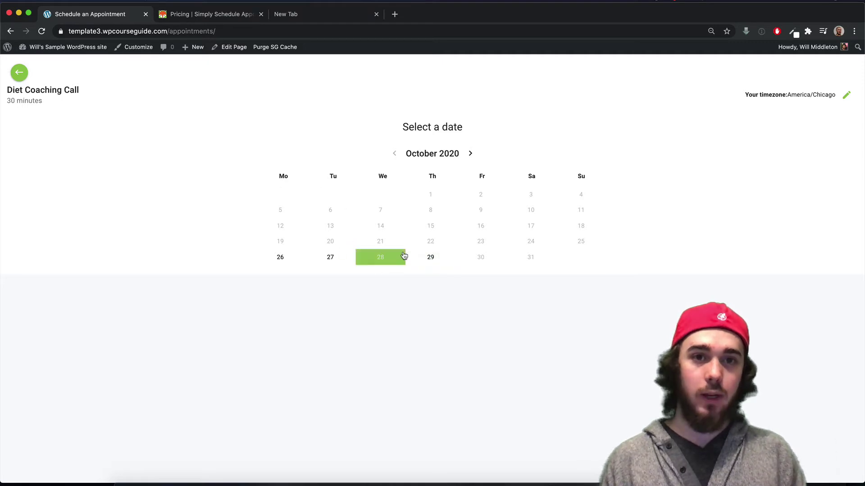
{"action": "left_click", "coordinate": [386, 257]}
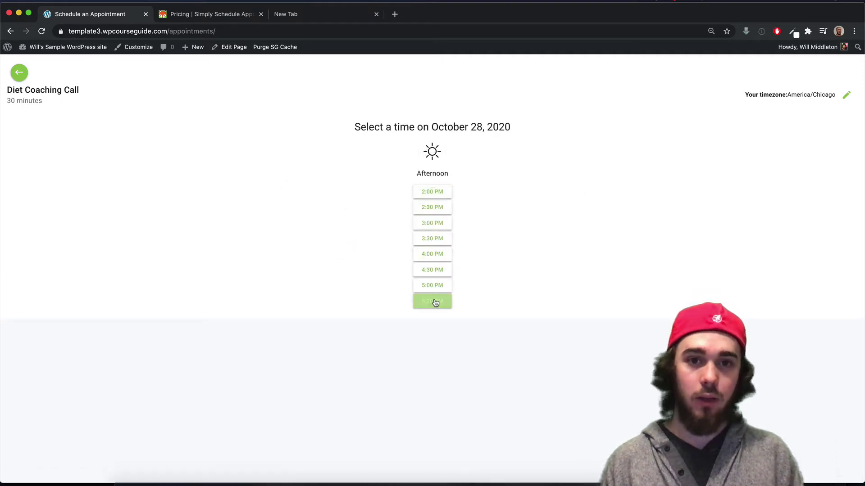
{"action": "left_click", "coordinate": [439, 213]}
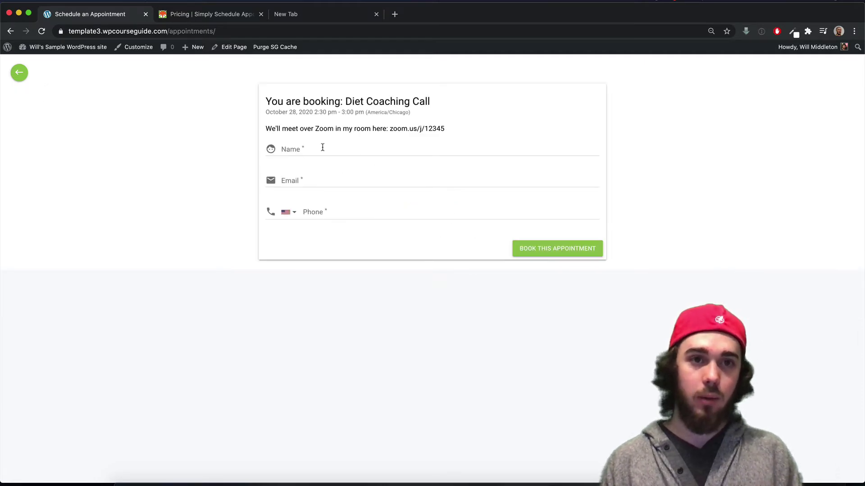
Enter a test name, e-mail and phone number, then submit the booking
{"action": "left_click", "coordinate": [322, 148]}
{"action": "type", "text": "Test"}
{"action": "left_click", "coordinate": [309, 178]}
{"action": "type", "text": "Test"}
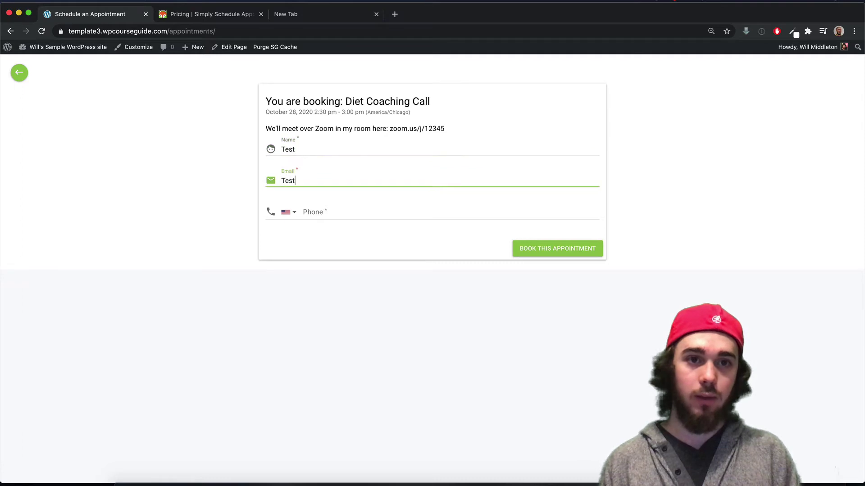
{"action": "type", "text": "@Test.com"}
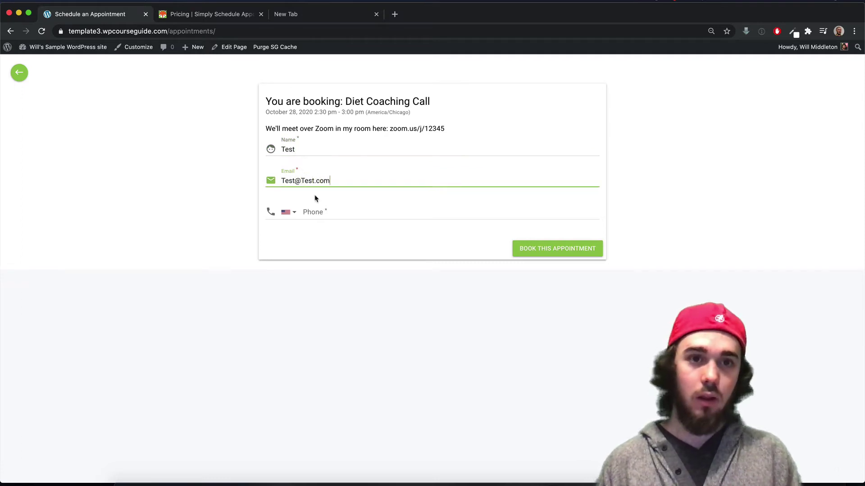
{"action": "left_click", "coordinate": [356, 210]}
{"action": "type", "text": "12312312"}
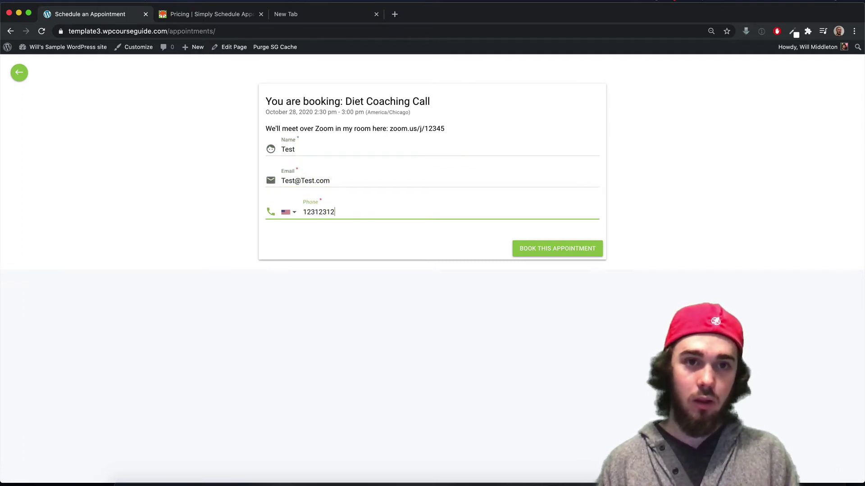
{"action": "type", "text": "34"}
{"action": "left_click", "coordinate": [536, 252]}
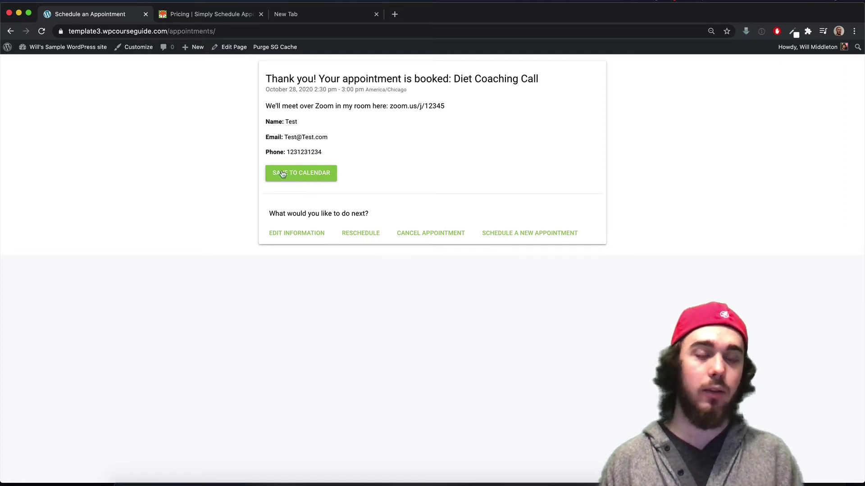
{"action": "mouse_move", "coordinate": [30, 48]}
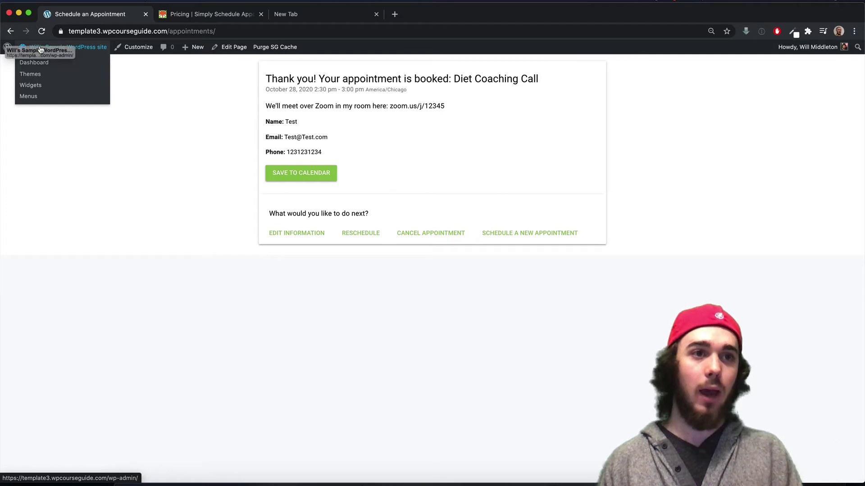
Open the Appointments list from the dashboard and expand, then collapse, the Test booking's details
{"action": "left_click", "coordinate": [43, 49]}
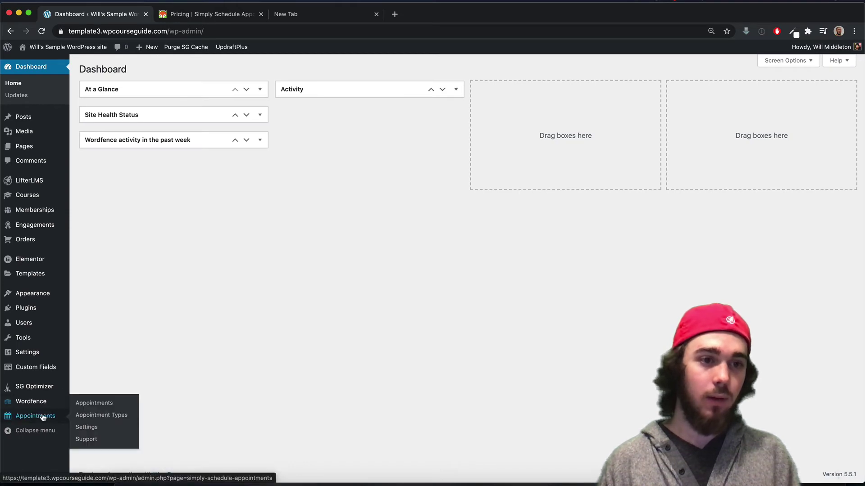
{"action": "left_click", "coordinate": [28, 418]}
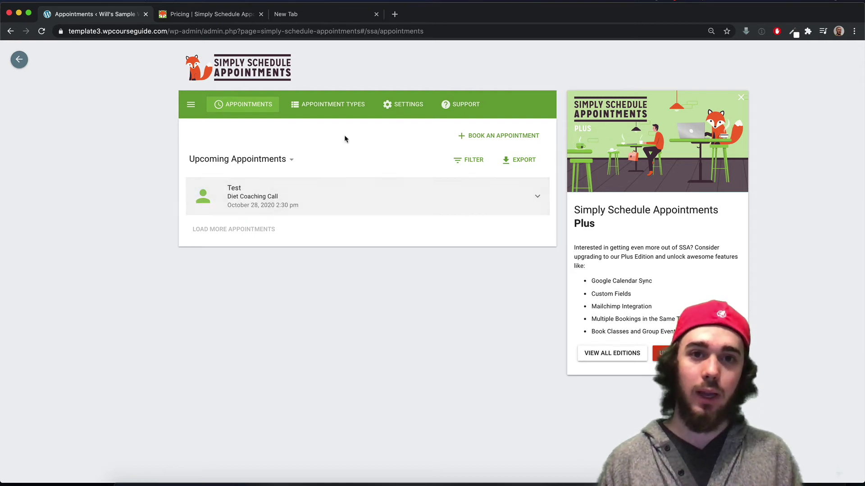
{"action": "left_click", "coordinate": [322, 193]}
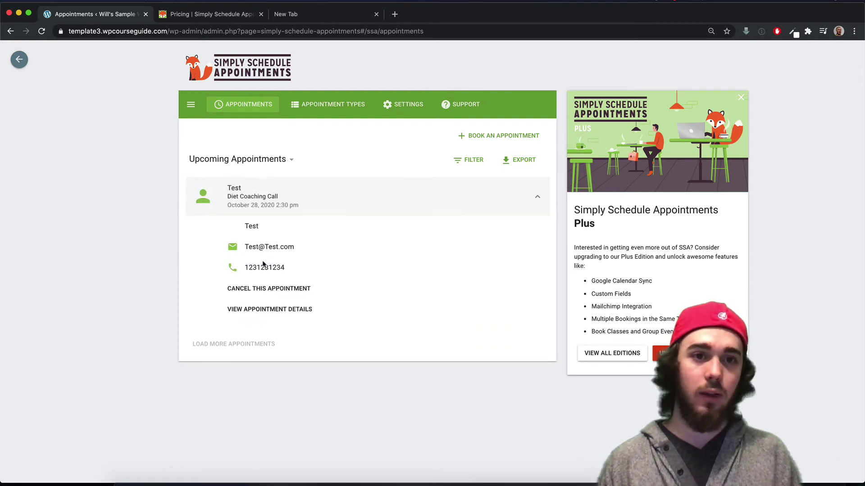
{"action": "left_click", "coordinate": [306, 199]}
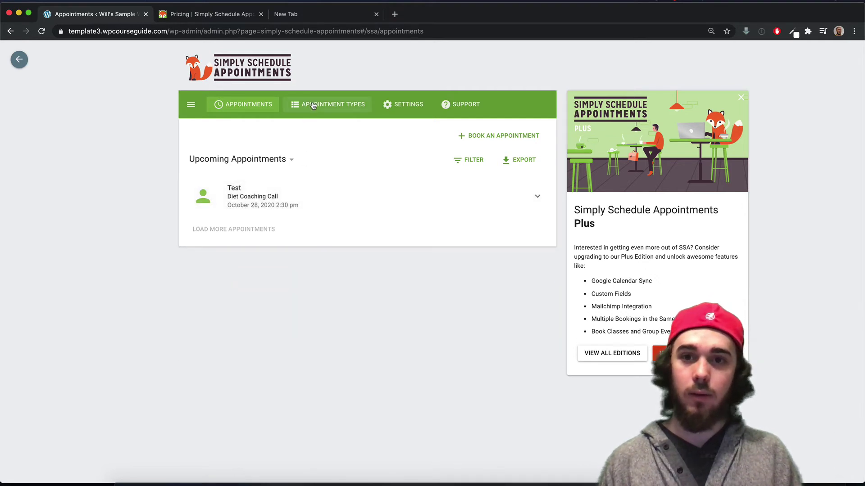
Copy the [ssa_booking type=diet-coaching-call] shortcode from the Diet Coaching Call appointment type's Booking Info
{"action": "left_click", "coordinate": [315, 105]}
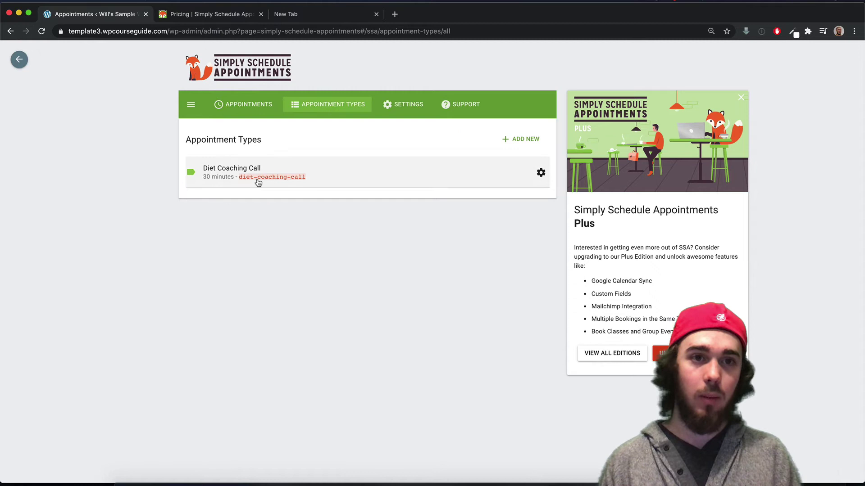
{"action": "left_click", "coordinate": [379, 177]}
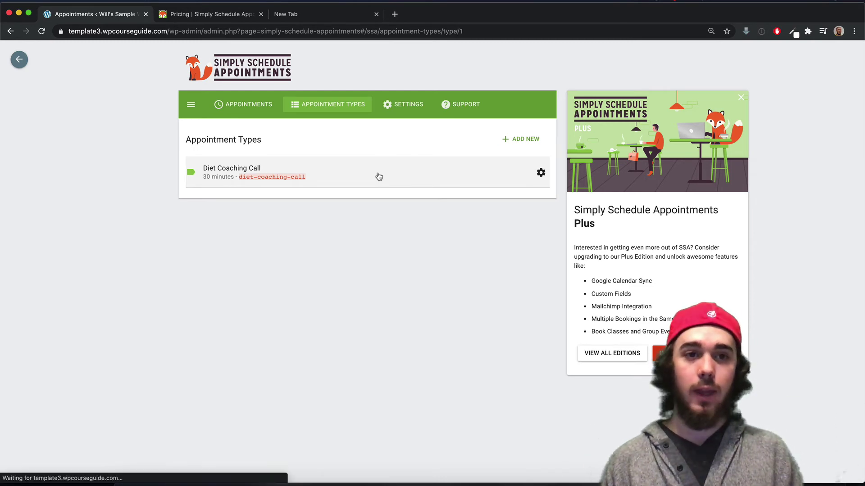
{"action": "scroll", "coordinate": [359, 218], "scroll_direction": "down", "scroll_amount": 3}
{"action": "scroll", "coordinate": [356, 218], "scroll_direction": "down", "scroll_amount": 5}
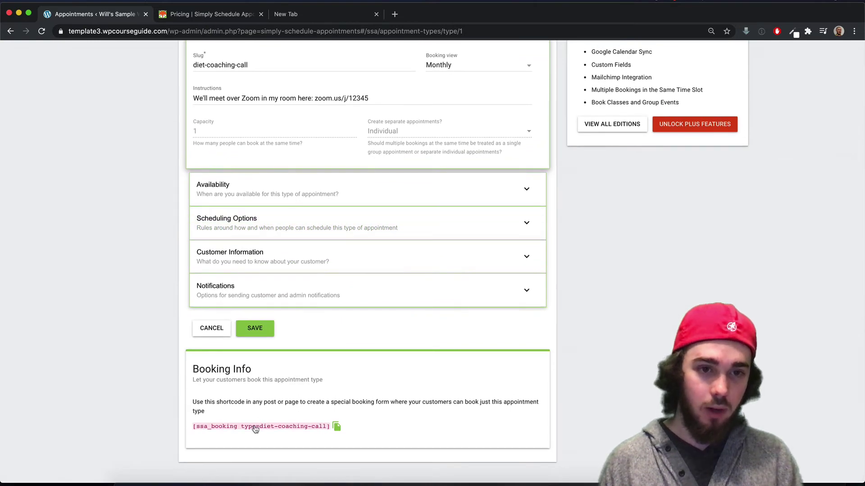
{"action": "left_click", "coordinate": [335, 428]}
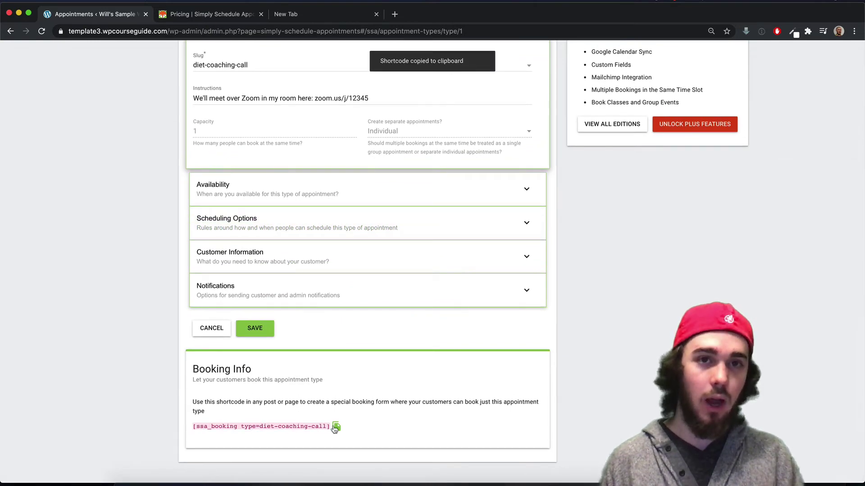
{"action": "scroll", "coordinate": [255, 227], "scroll_direction": "up", "scroll_amount": 3}
{"action": "scroll", "coordinate": [255, 196], "scroll_direction": "up", "scroll_amount": 2}
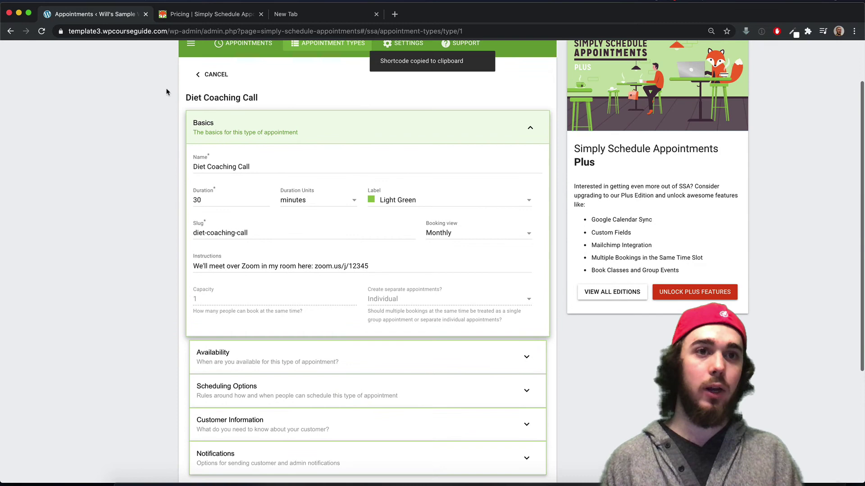
{"action": "left_click_drag", "start_coordinate": [192, 31], "coordinate": [556, 29]}
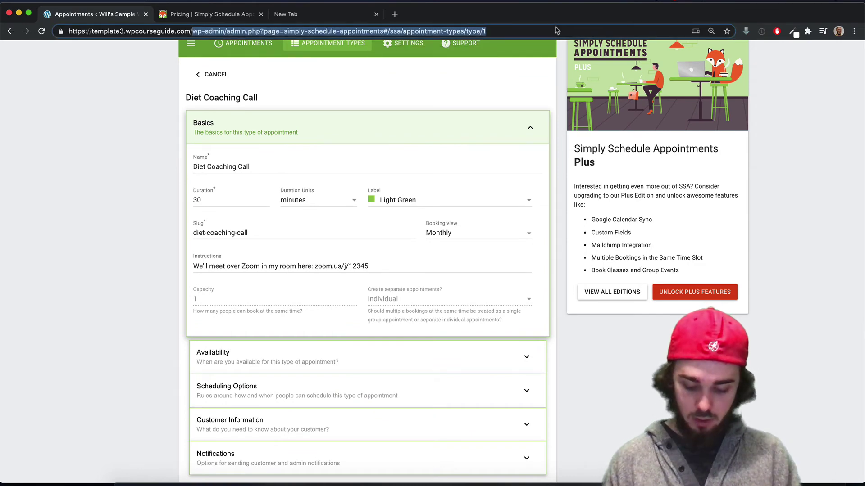
Go from the site's home address to the admin dashboard and start a new page
{"action": "key", "text": "BackSpace"}
{"action": "key", "text": "Return"}
{"action": "left_click", "coordinate": [241, 31]}
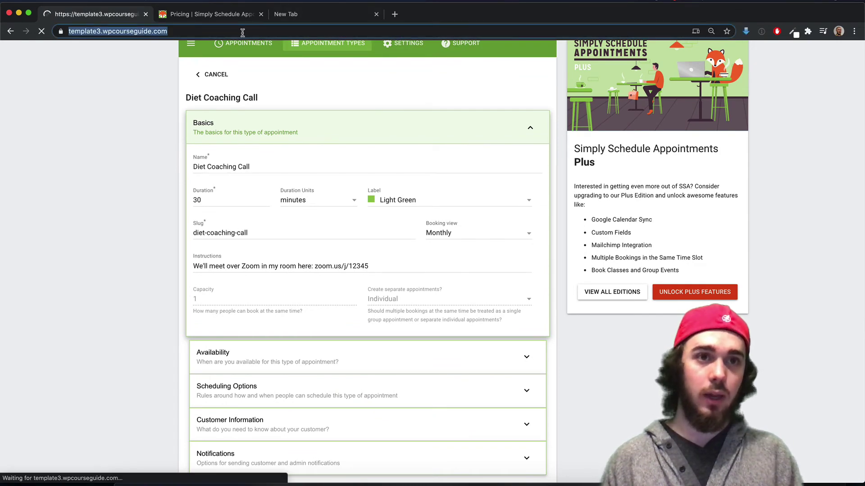
{"action": "left_click", "coordinate": [84, 47]}
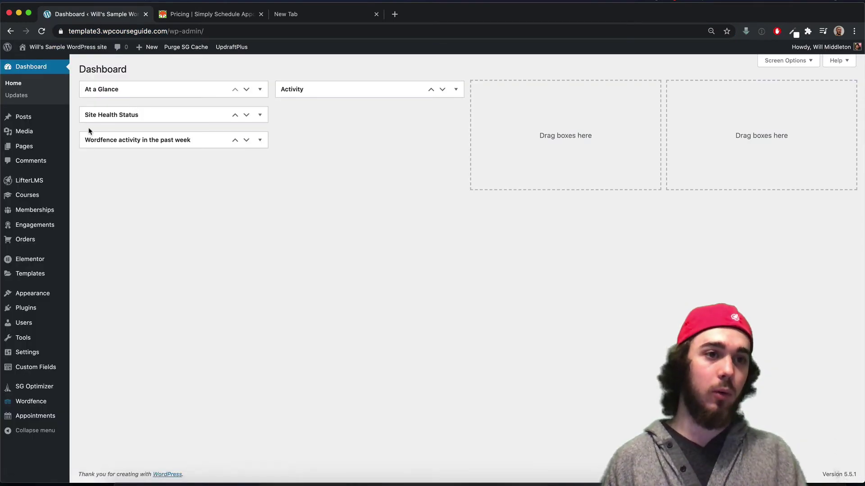
{"action": "mouse_move", "coordinate": [27, 146]}
{"action": "left_click", "coordinate": [90, 165]}
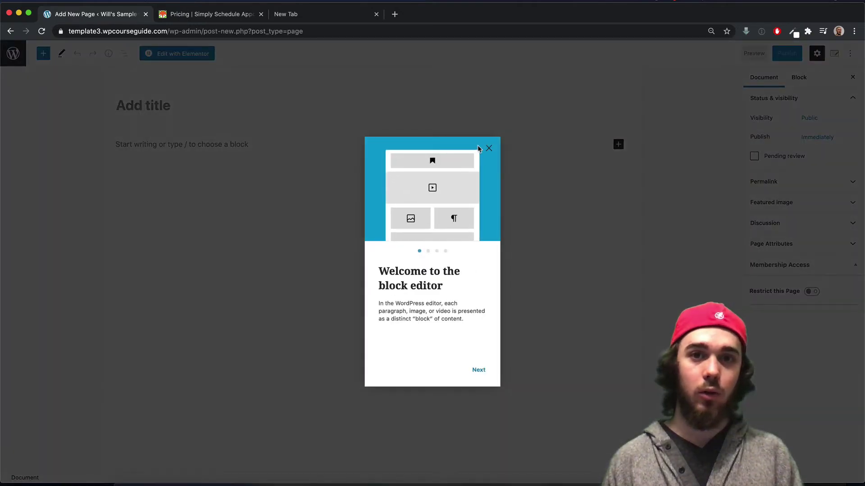
Title the page 'Diet Coaching Call', add a Shortcode block with the pasted booking shortcode, and publish
{"action": "left_click", "coordinate": [487, 148]}
{"action": "type", "text": "D"}
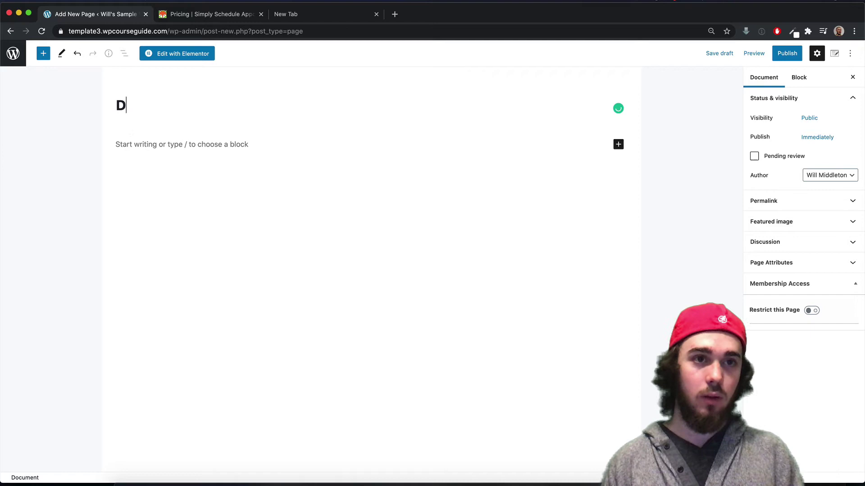
{"action": "type", "text": "iet Coaching Call"}
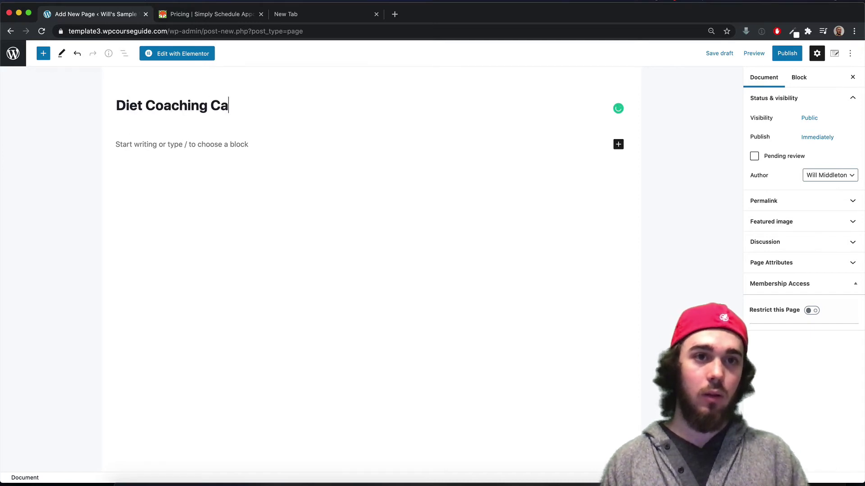
{"action": "left_click", "coordinate": [43, 53]}
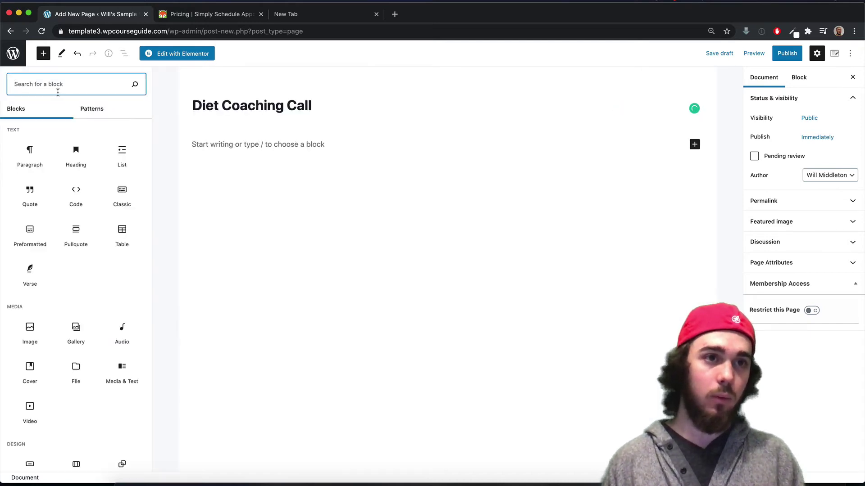
{"action": "type", "text": "short"}
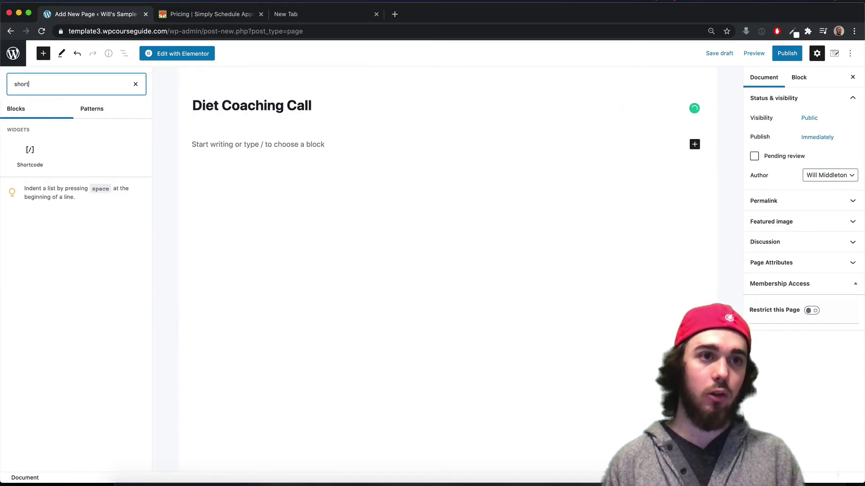
{"action": "left_click", "coordinate": [30, 153]}
{"action": "key", "text": "super+v"}
{"action": "left_click", "coordinate": [786, 54]}
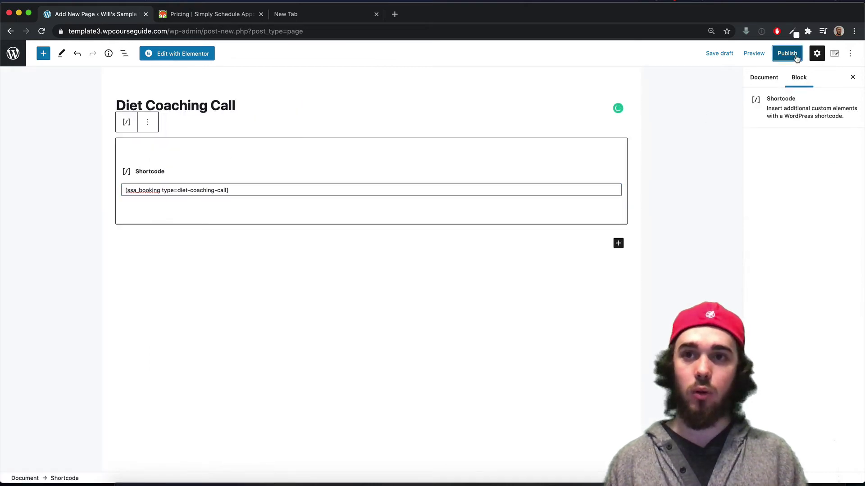
{"action": "left_click", "coordinate": [786, 60]}
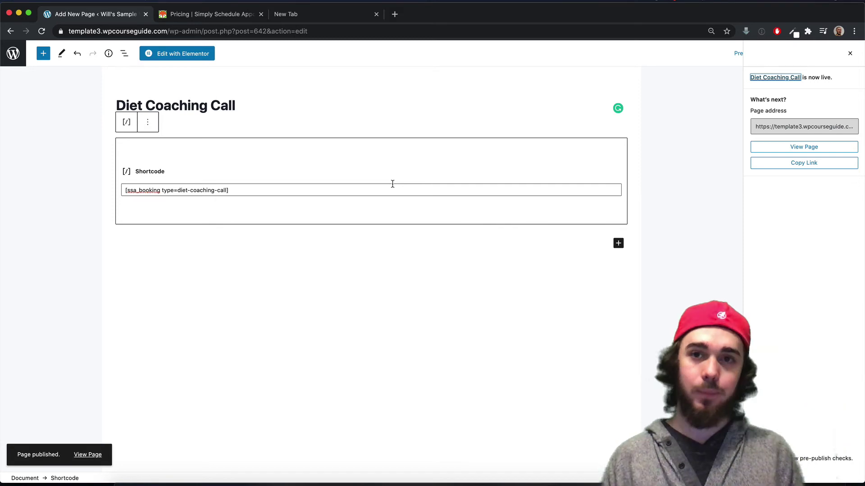
View the live page, pick October 29 on its calendar, then page to November 2020 and back
{"action": "left_click", "coordinate": [87, 455]}
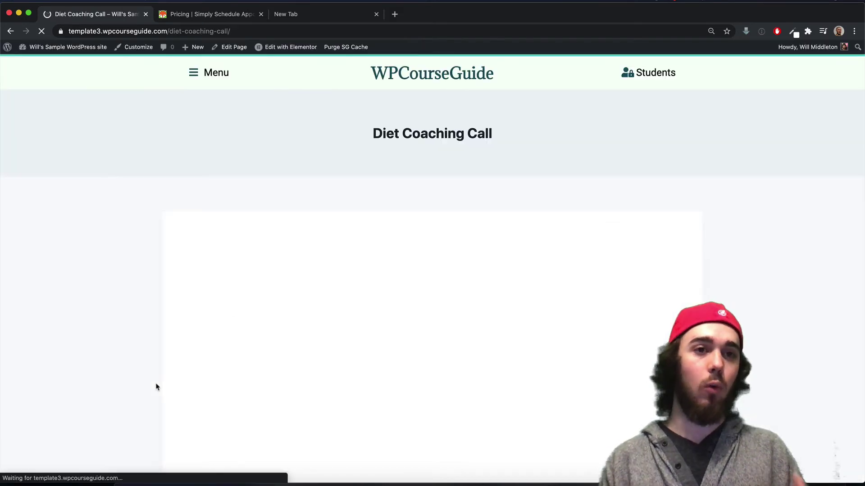
{"action": "scroll", "coordinate": [276, 218], "scroll_direction": "down", "scroll_amount": 1}
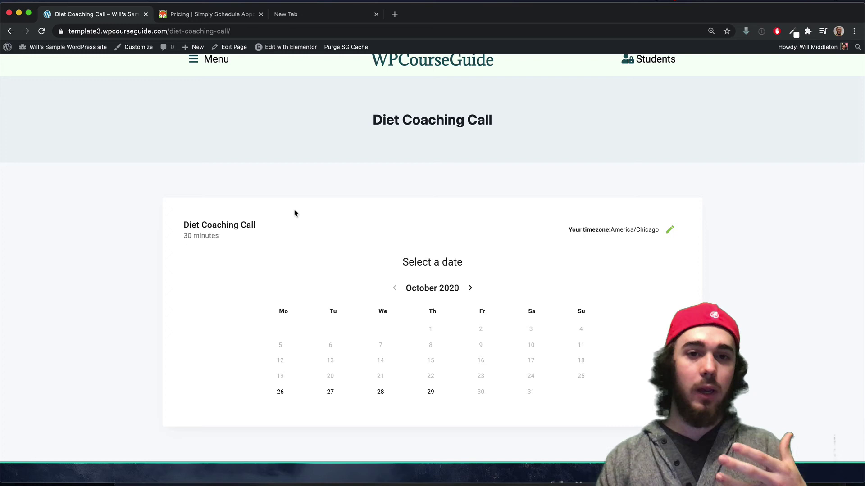
{"action": "scroll", "coordinate": [315, 235], "scroll_direction": "down", "scroll_amount": 1}
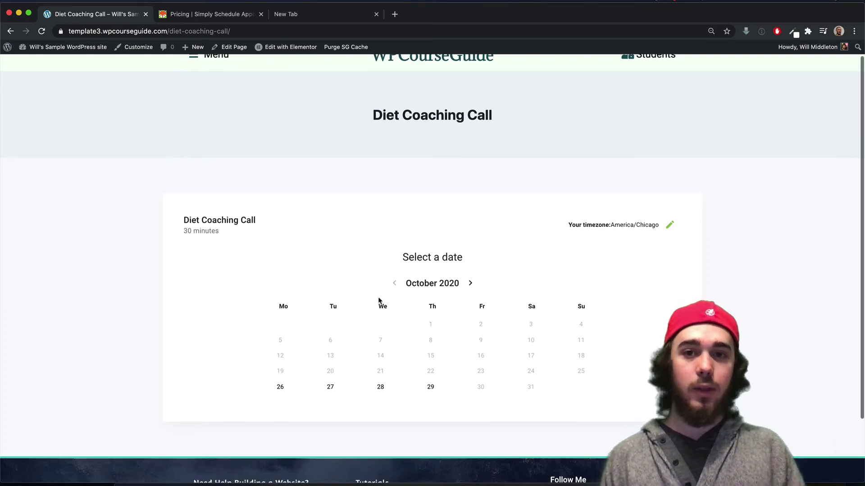
{"action": "left_click", "coordinate": [428, 388]}
{"action": "left_click", "coordinate": [471, 284]}
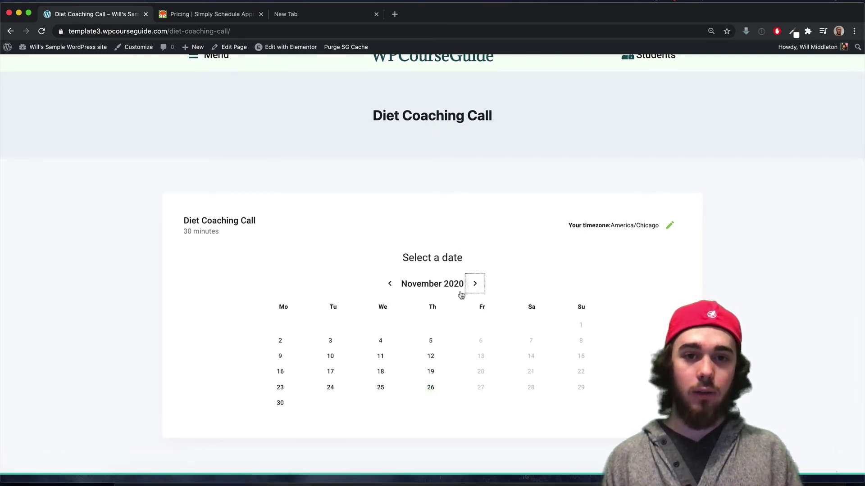
{"action": "left_click", "coordinate": [389, 284]}
{"action": "scroll", "coordinate": [253, 156], "scroll_direction": "up", "scroll_amount": 1}
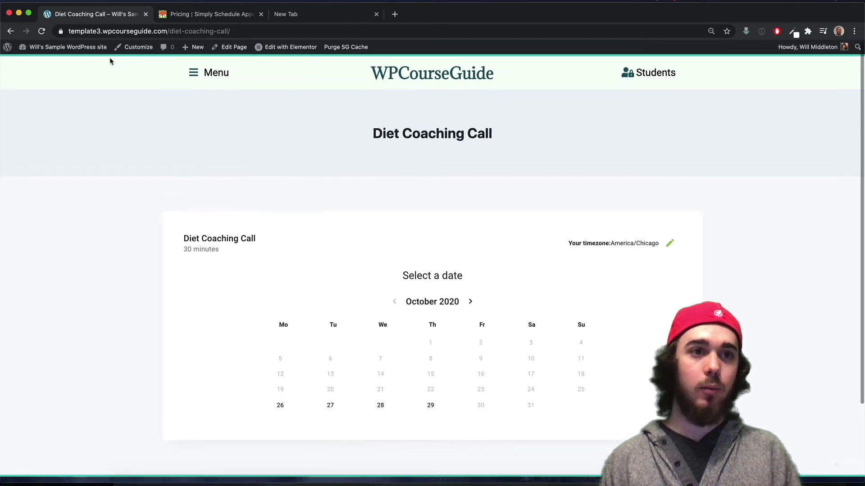
Load the Main menu in the Appearance > Menus editor
{"action": "mouse_move", "coordinate": [97, 54]}
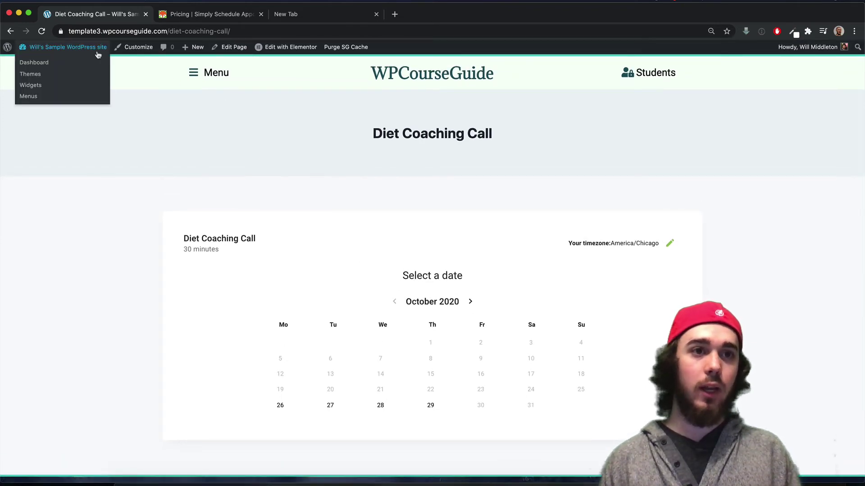
{"action": "left_click", "coordinate": [33, 99]}
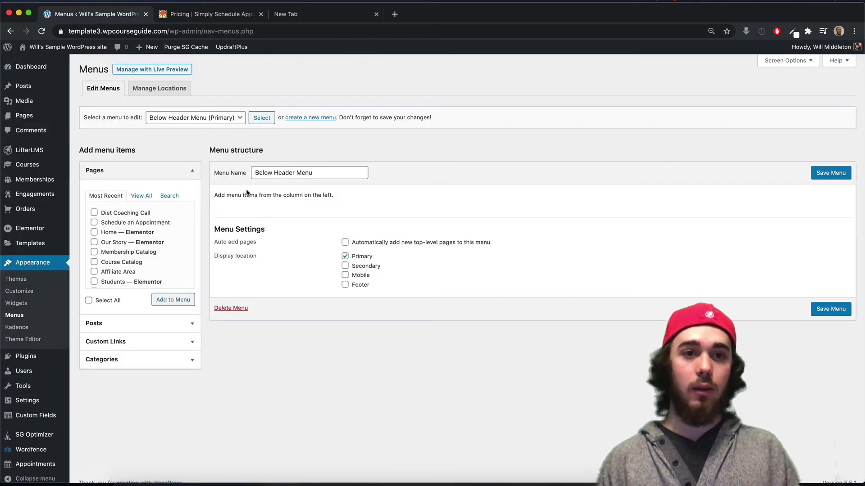
{"action": "left_click", "coordinate": [195, 117]}
{"action": "left_click", "coordinate": [198, 127]}
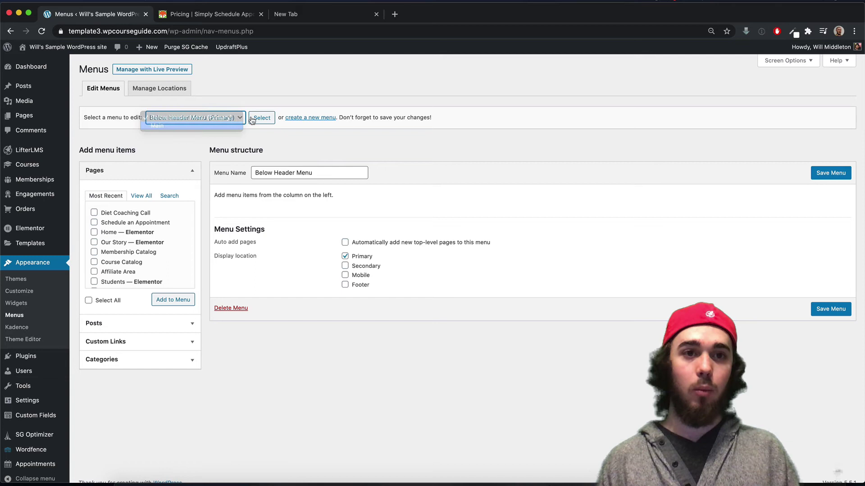
{"action": "left_click", "coordinate": [262, 117]}
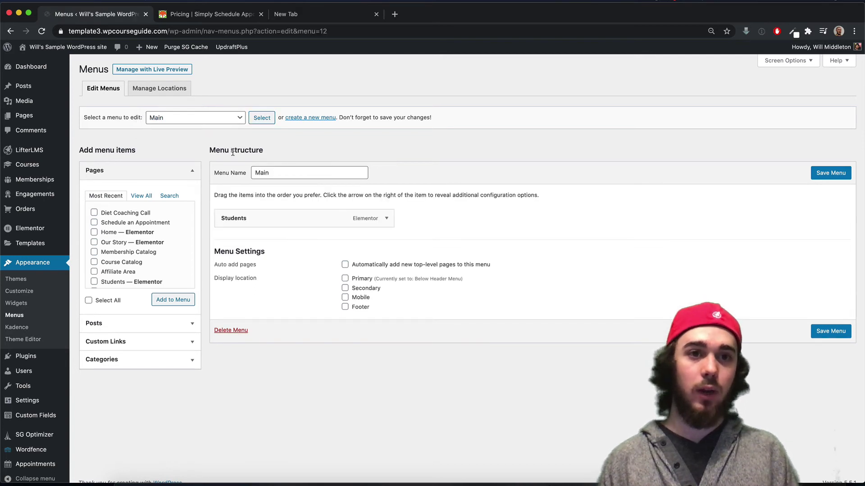
Visit the site's home page and open and close its slide-out header menu
{"action": "left_click", "coordinate": [68, 47]}
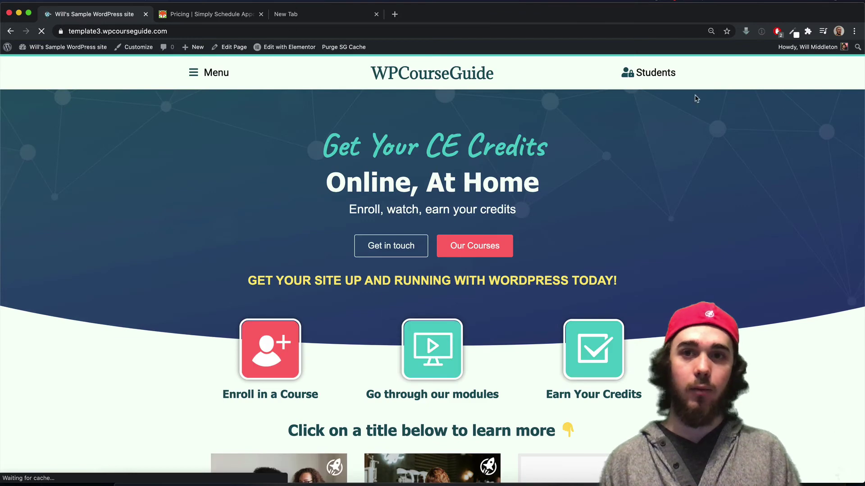
{"action": "left_click", "coordinate": [201, 77]}
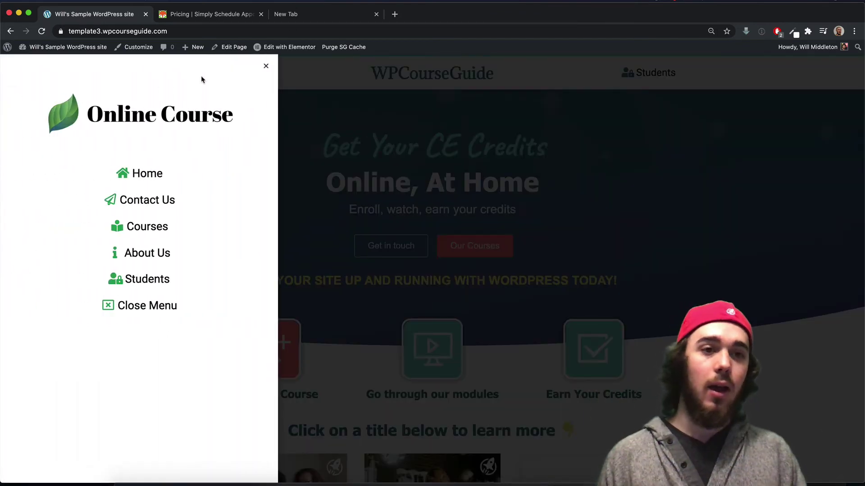
{"action": "left_click", "coordinate": [266, 69]}
{"action": "mouse_move", "coordinate": [99, 50]}
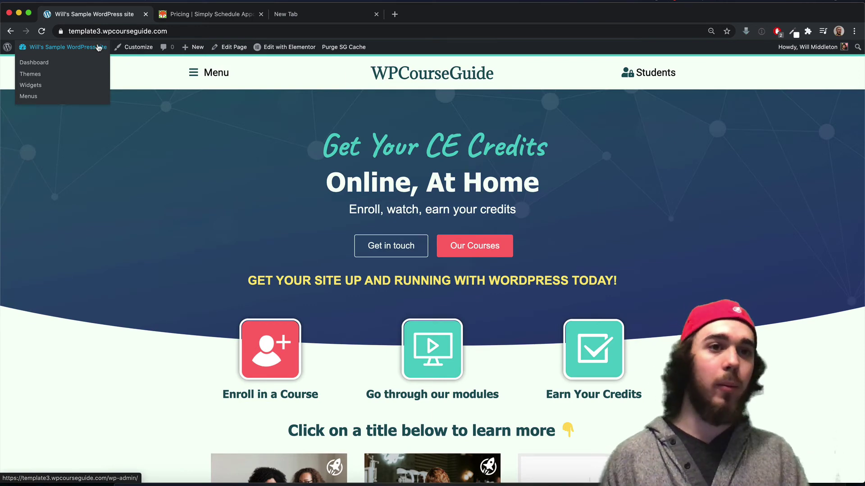
Turn on Restrict this Page under Membership Access for the Diet Coaching Call page, then return to the Dashboard
{"action": "left_click", "coordinate": [99, 48]}
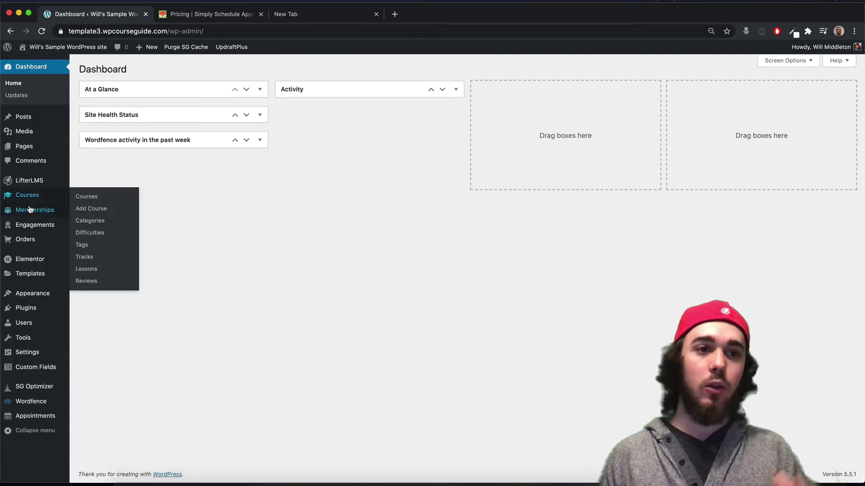
{"action": "mouse_move", "coordinate": [31, 213]}
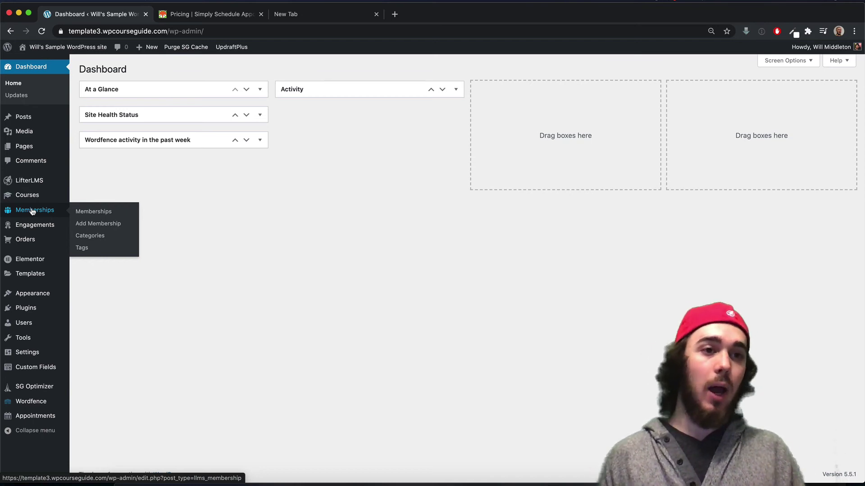
{"action": "mouse_move", "coordinate": [36, 154]}
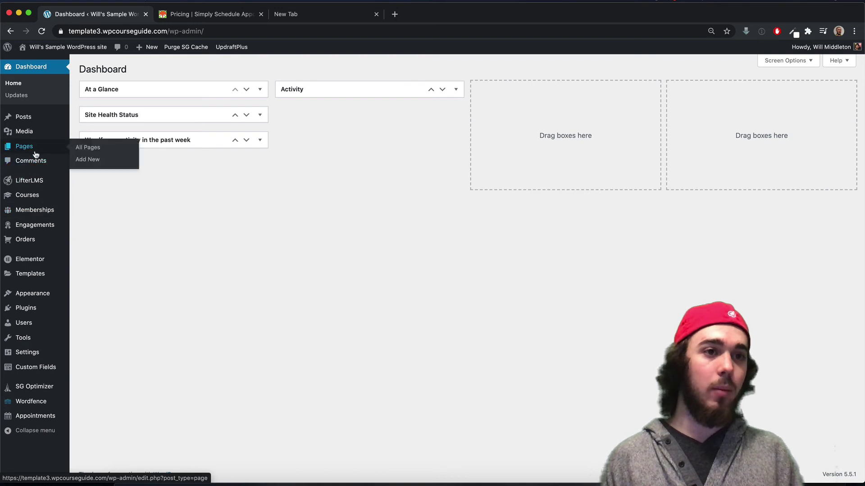
{"action": "left_click", "coordinate": [36, 154]}
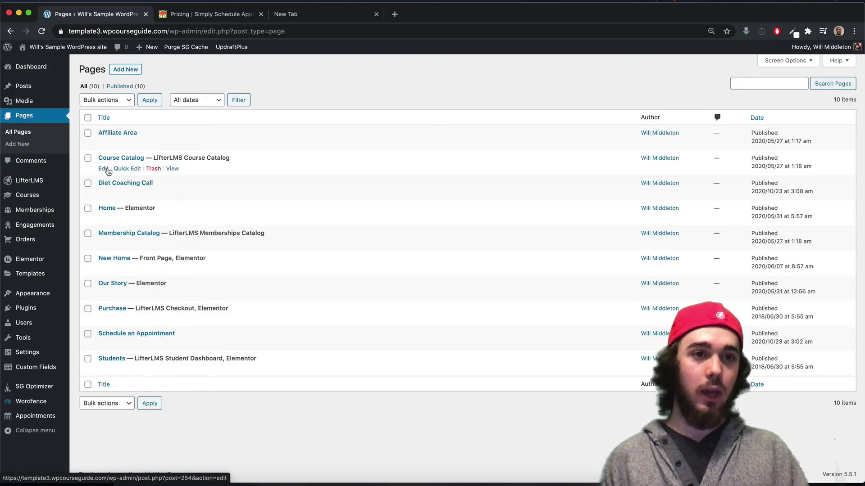
{"action": "left_click", "coordinate": [132, 184]}
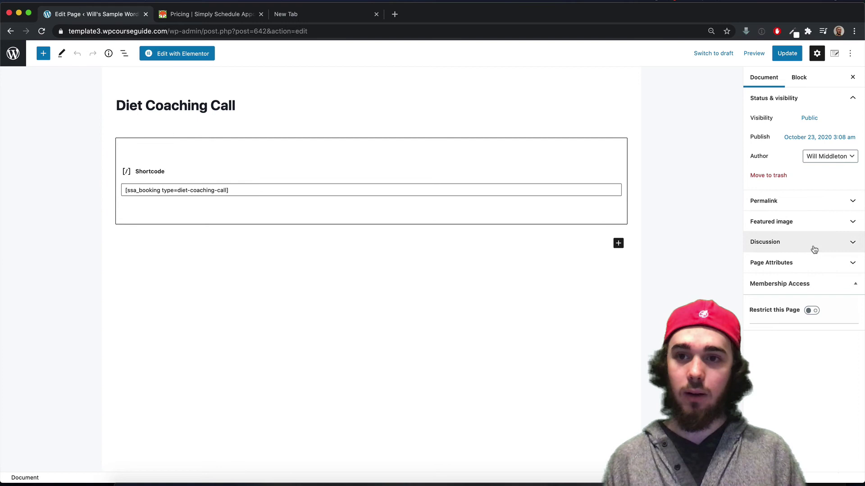
{"action": "left_click", "coordinate": [810, 310]}
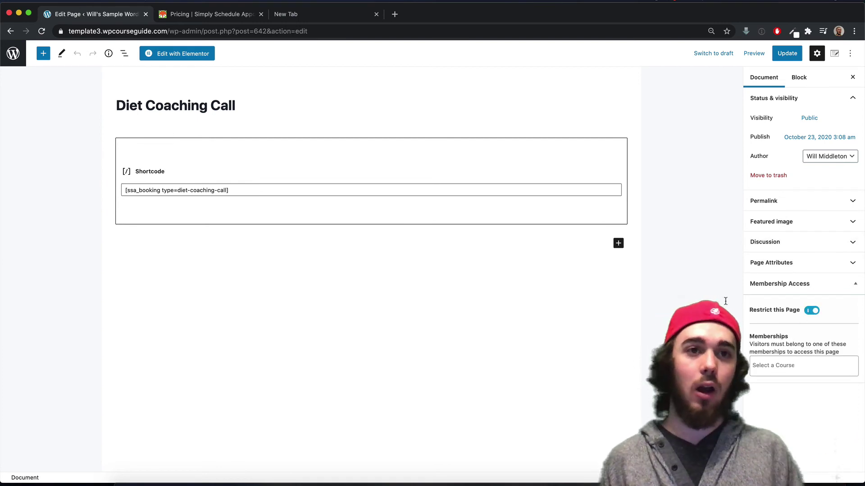
{"action": "left_click", "coordinate": [7, 66]}
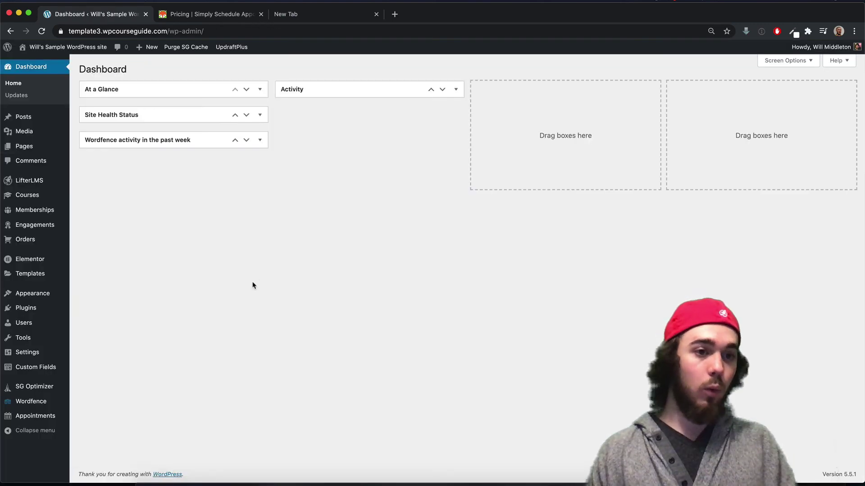
Open the Email (Customer) Appointment Booked notification, review its 'Your appointment details' message, and save it
{"action": "left_click", "coordinate": [57, 418]}
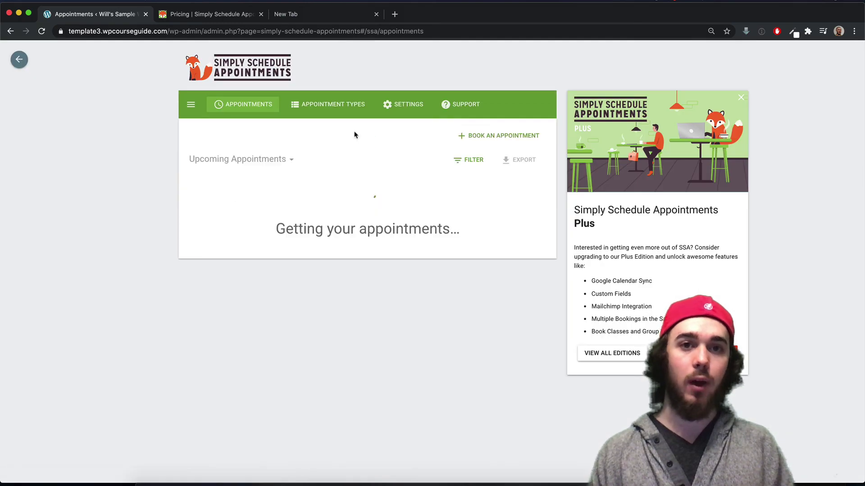
{"action": "left_click", "coordinate": [387, 106]}
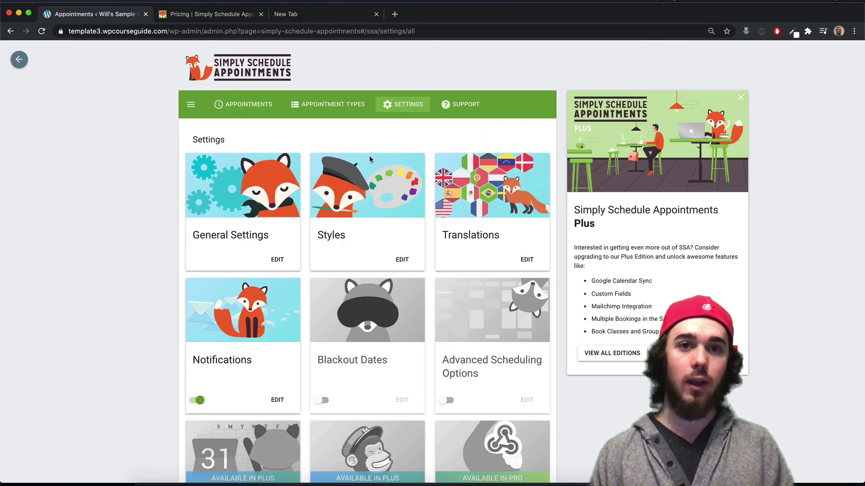
{"action": "left_click", "coordinate": [248, 334]}
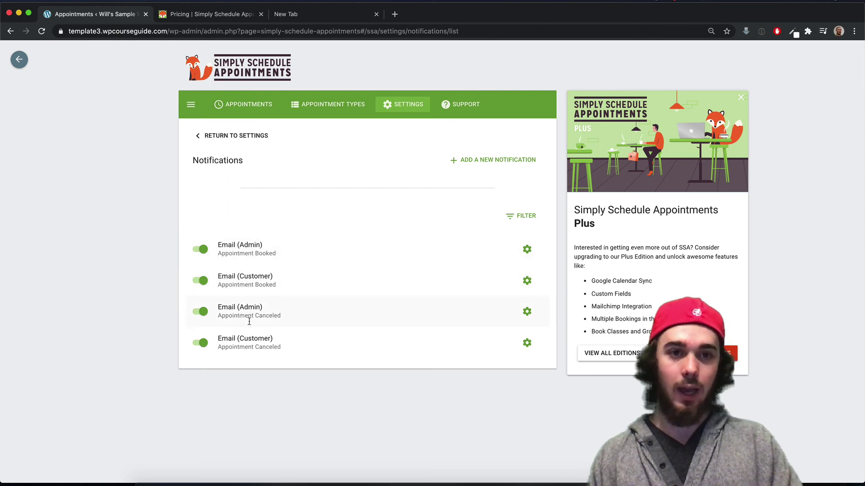
{"action": "left_click", "coordinate": [244, 278]}
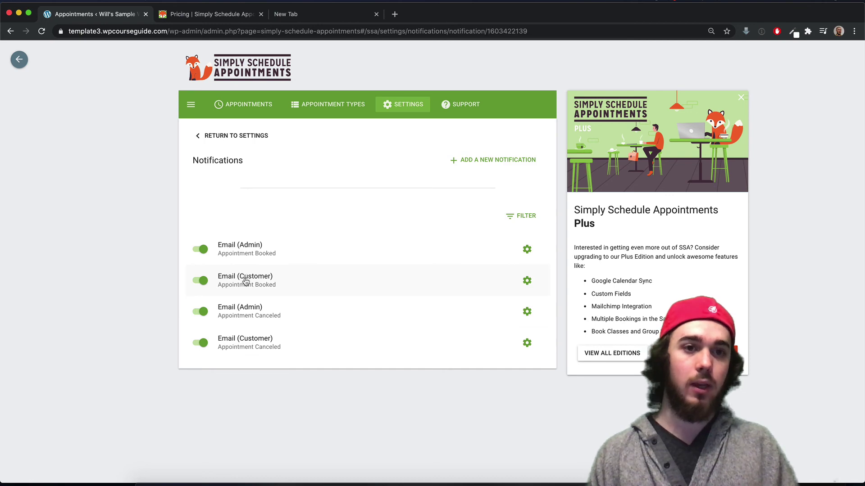
{"action": "scroll", "coordinate": [262, 282], "scroll_direction": "down", "scroll_amount": 5}
{"action": "scroll", "coordinate": [259, 291], "scroll_direction": "down", "scroll_amount": 1}
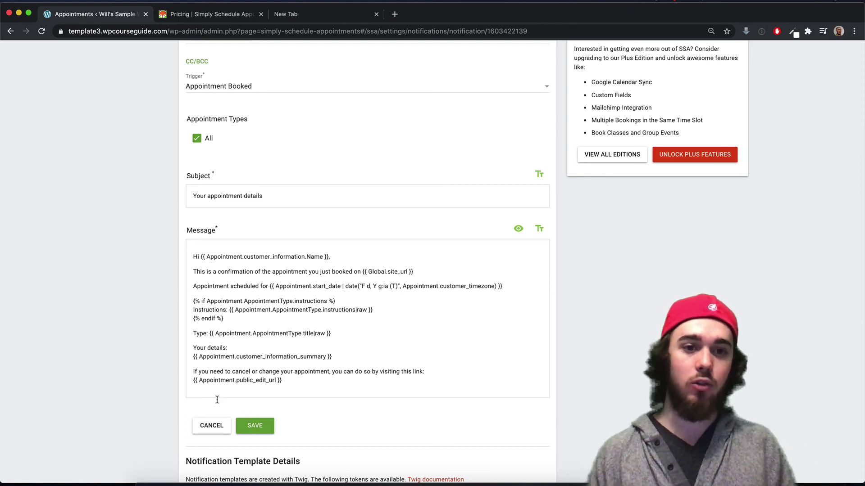
{"action": "left_click", "coordinate": [254, 425]}
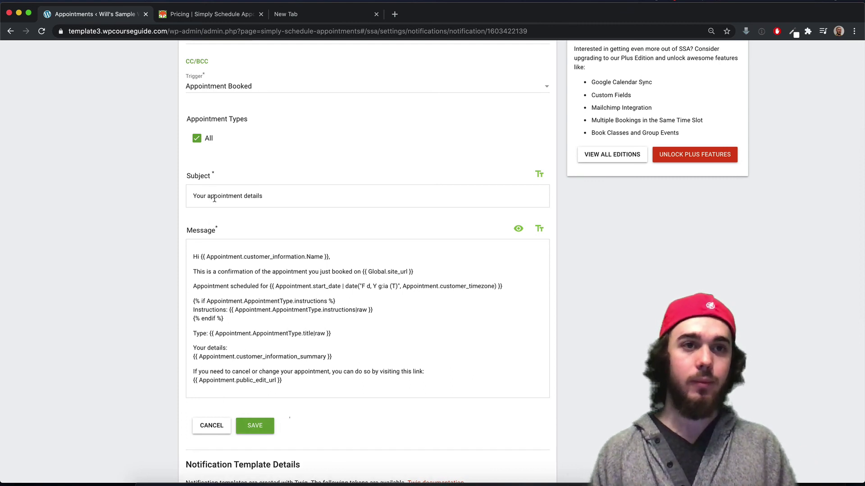